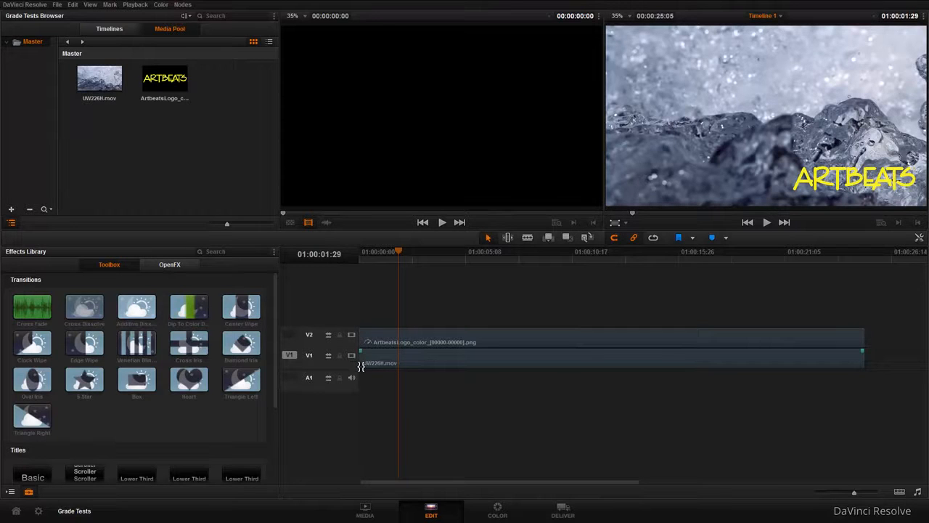
Move the playhead to 01:00:09:05 and preview the timeline's filmstrip view before restoring the simple track view
{"action": "left_click_drag", "start_coordinate": [399, 251], "coordinate": [543, 269]}
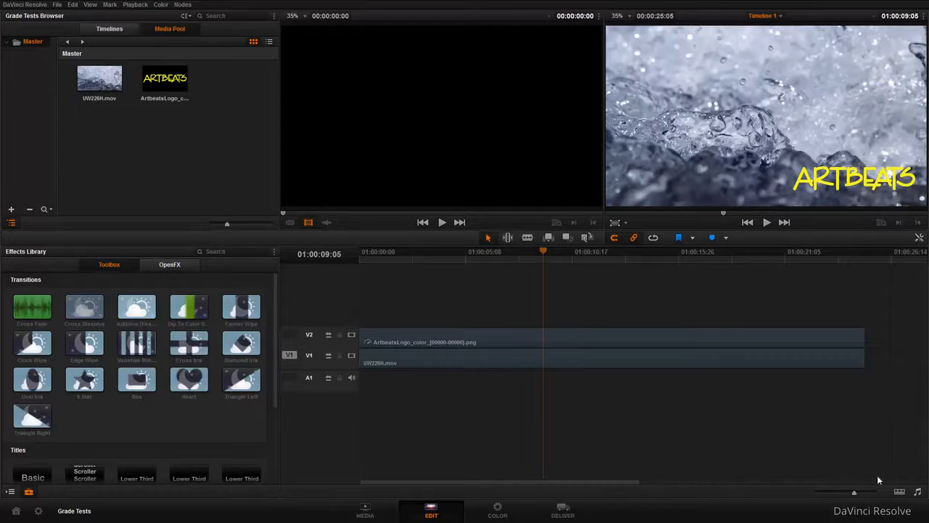
{"action": "left_click", "coordinate": [900, 492]}
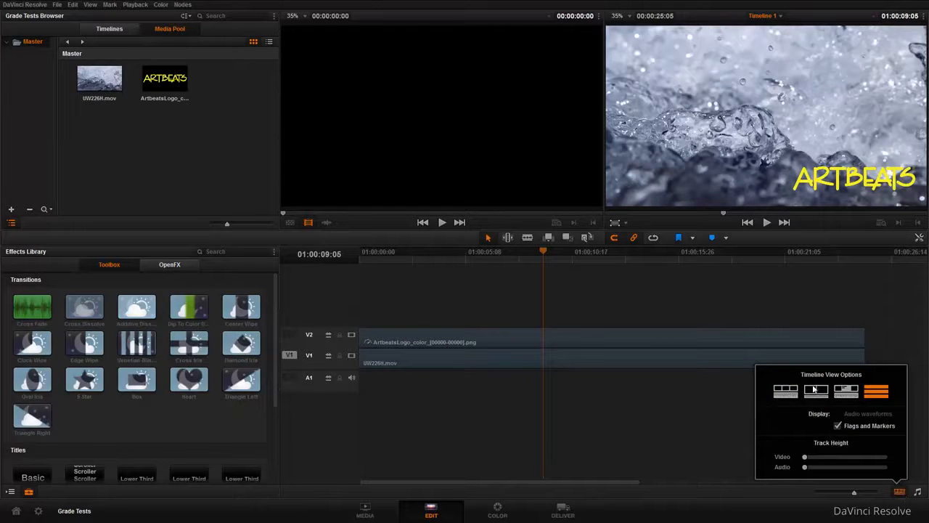
{"action": "left_click", "coordinate": [816, 392]}
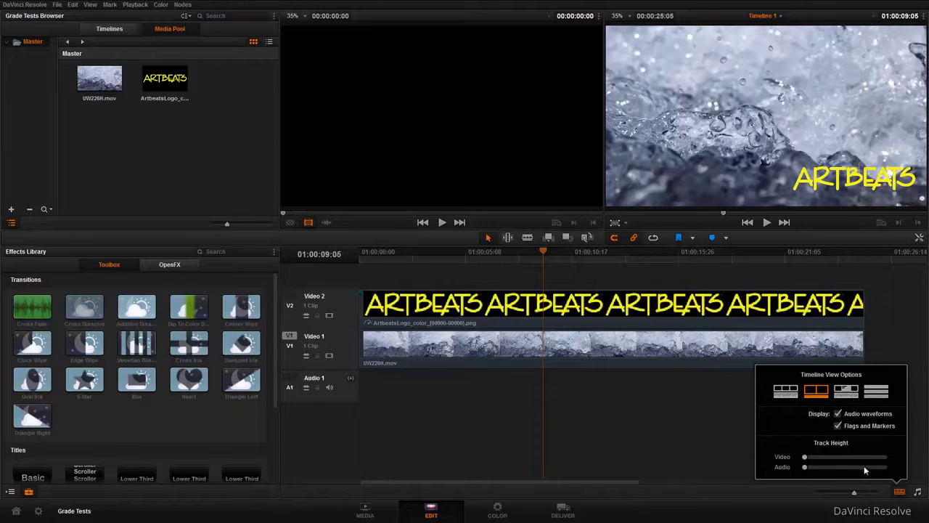
{"action": "left_click", "coordinate": [881, 392]}
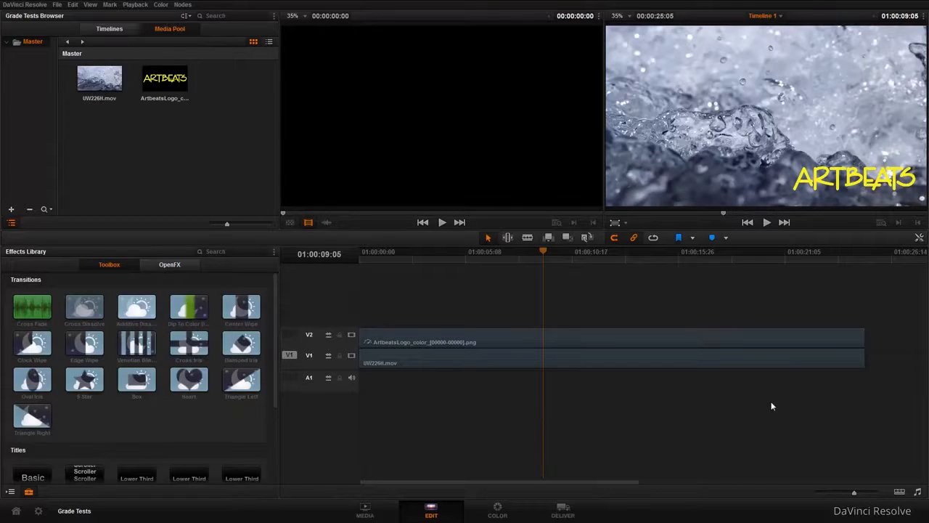
Open the Color page and enlarge the node editor, hiding the gallery and the mini timeline
{"action": "left_click", "coordinate": [497, 512]}
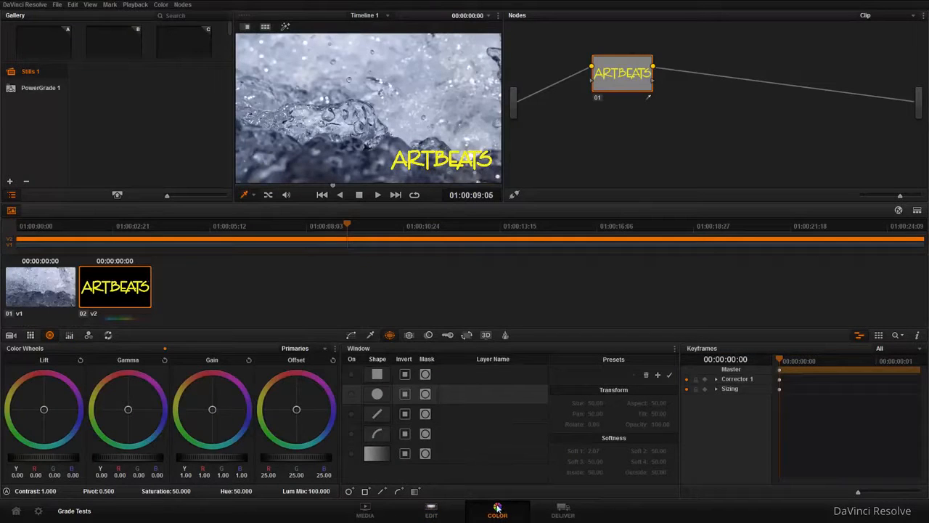
{"action": "left_click", "coordinate": [14, 212]}
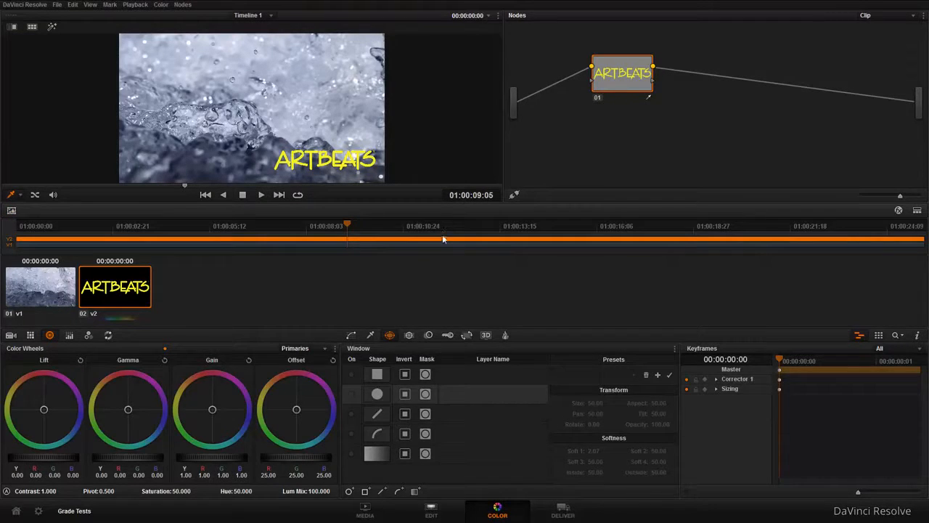
{"action": "left_click", "coordinate": [859, 335]}
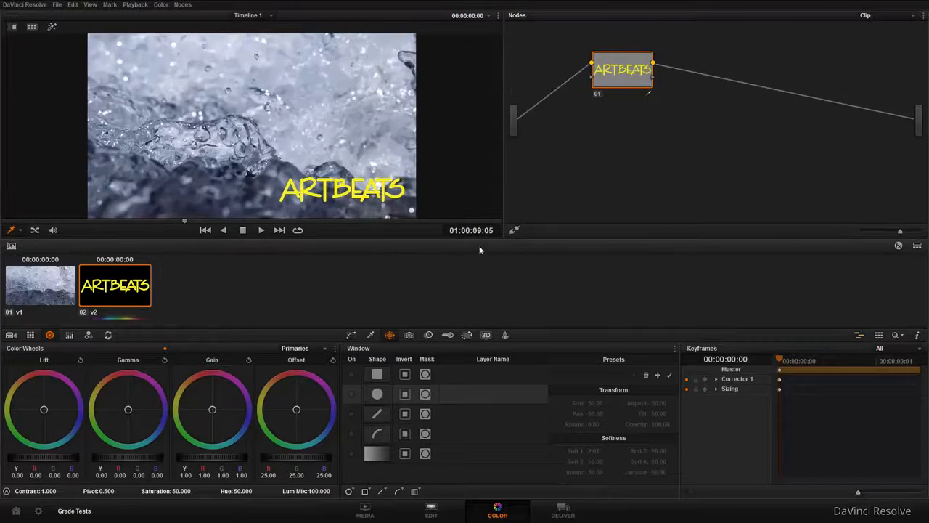
{"action": "left_click_drag", "start_coordinate": [504, 182], "coordinate": [338, 171]}
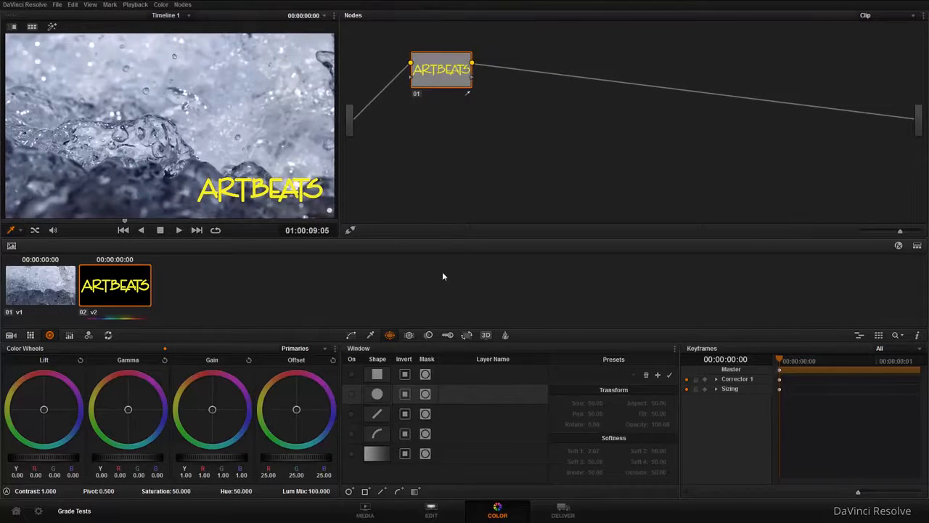
Set the node editor to Timeline mode, visit the Edit page, and set the node editor to Timeline mode again
{"action": "left_click", "coordinate": [893, 17]}
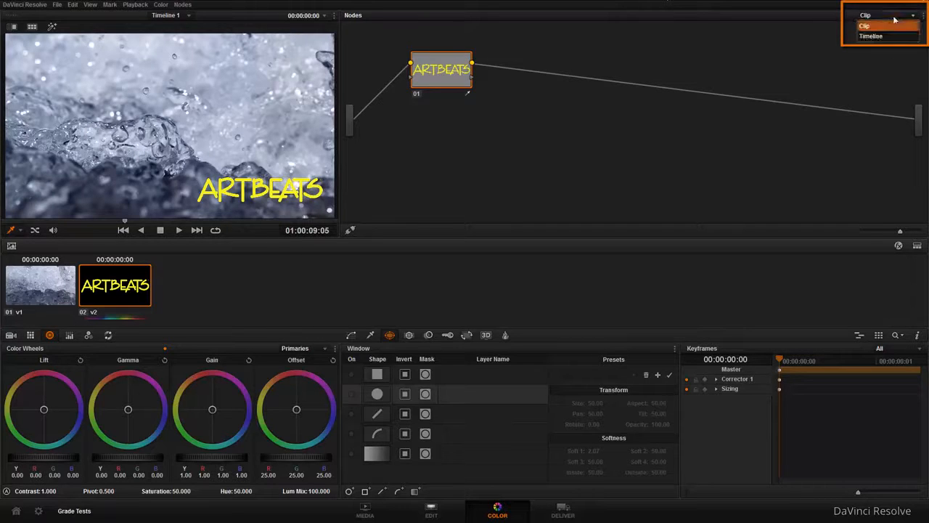
{"action": "left_click", "coordinate": [887, 36]}
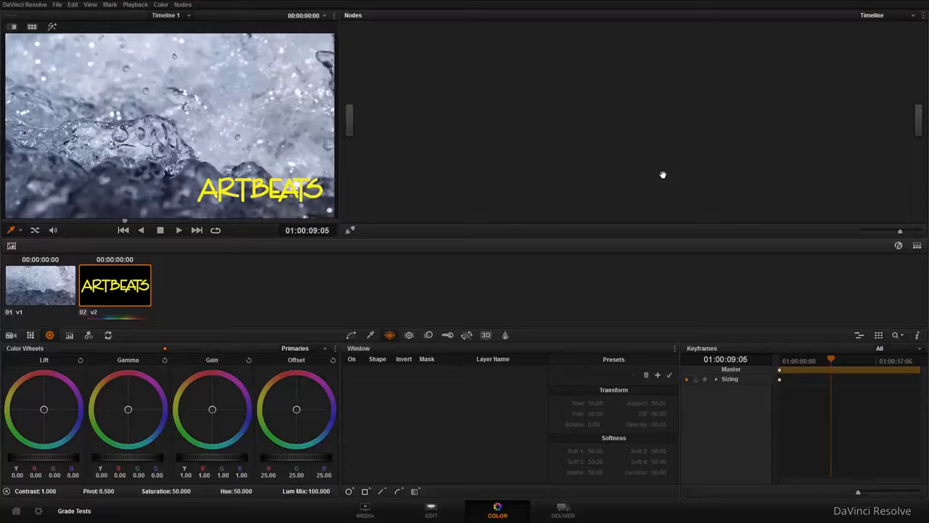
{"action": "left_click", "coordinate": [433, 511]}
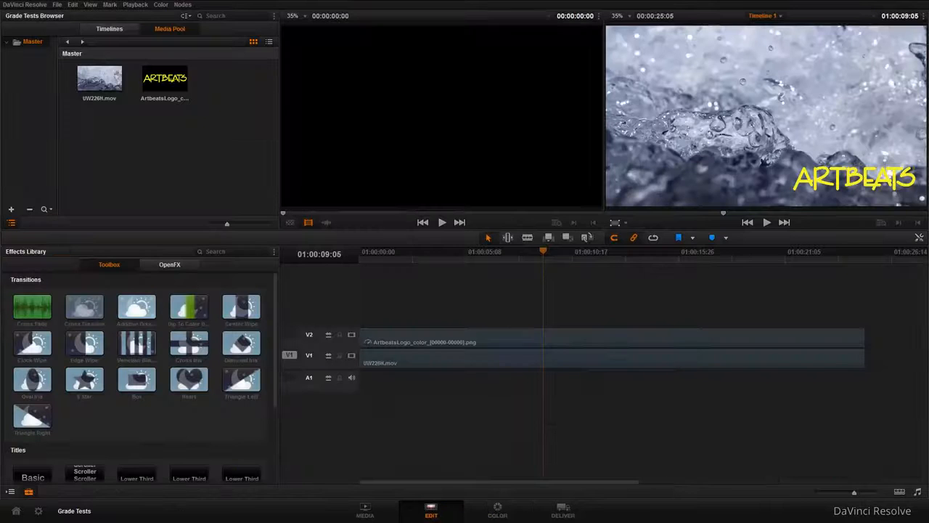
{"action": "left_click", "coordinate": [498, 512]}
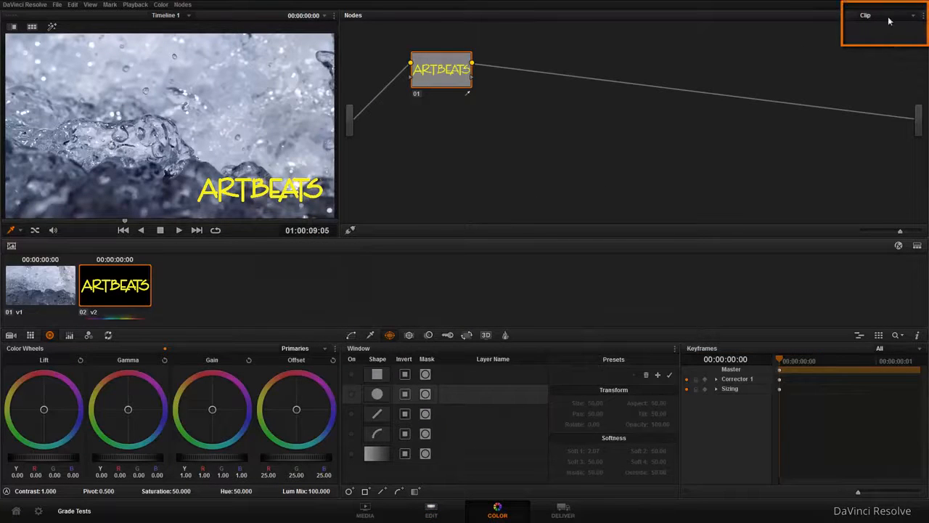
{"action": "left_click", "coordinate": [894, 18]}
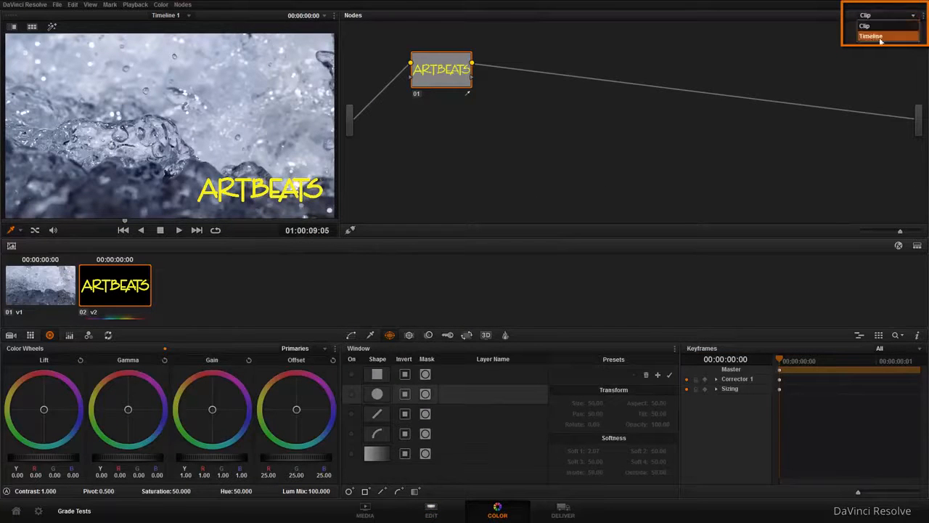
{"action": "left_click", "coordinate": [880, 37]}
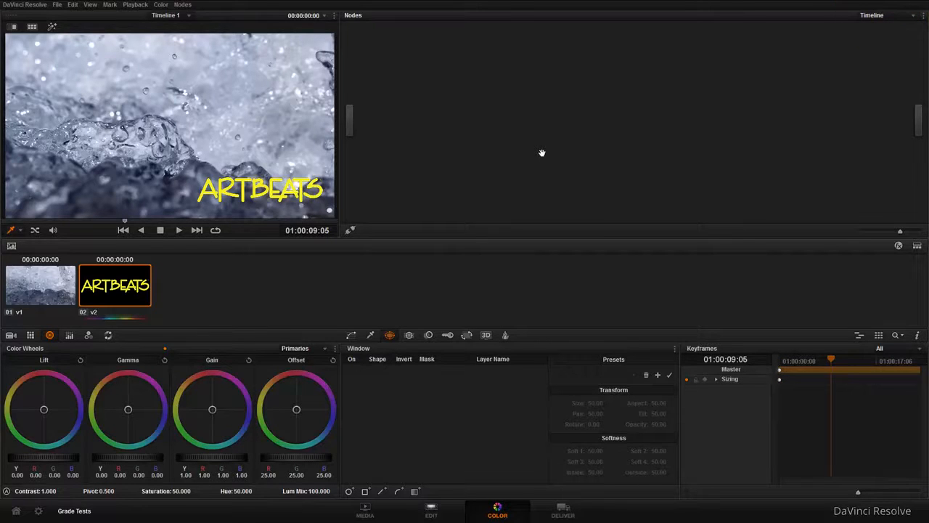
Add a serial node to the Timeline node graph and bring up its Window controls
{"action": "left_click", "coordinate": [183, 4]}
{"action": "left_click", "coordinate": [199, 21]}
{"action": "left_click_drag", "start_coordinate": [359, 71], "coordinate": [513, 71]}
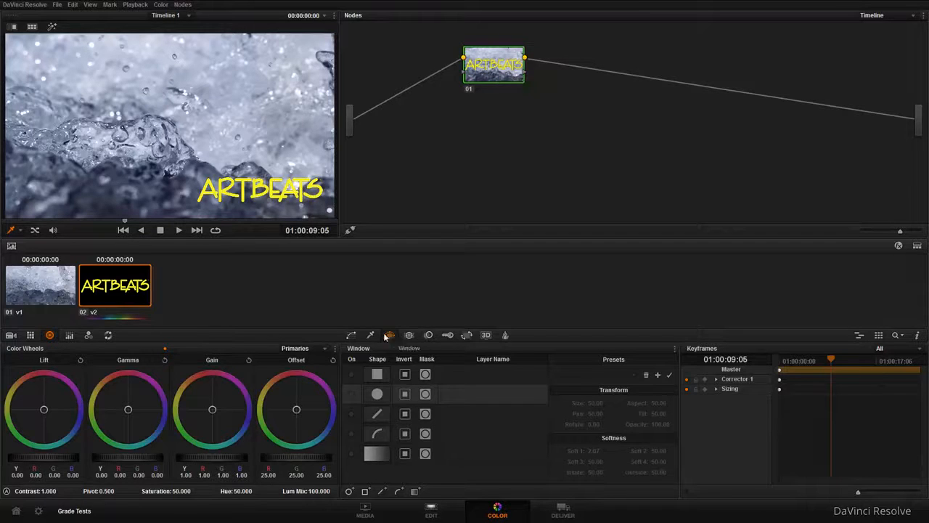
{"action": "left_click", "coordinate": [353, 337]}
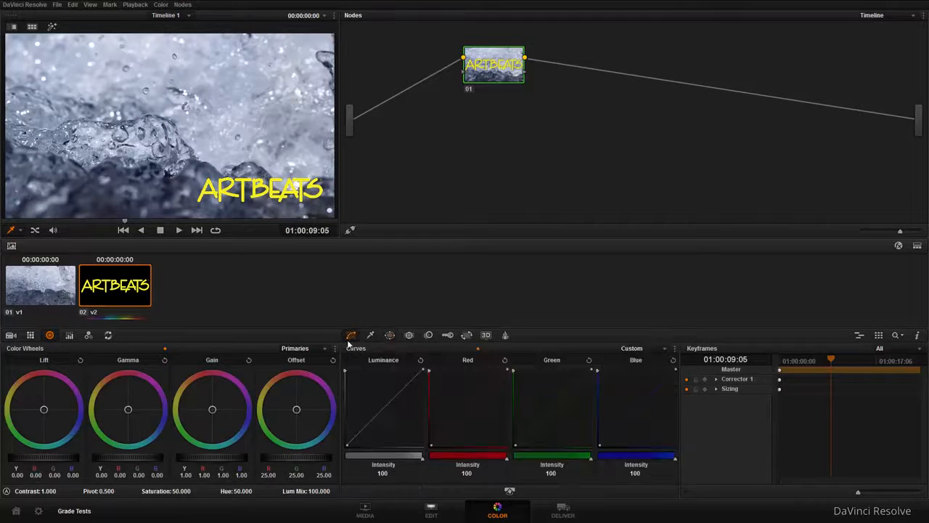
{"action": "left_click", "coordinate": [388, 339]}
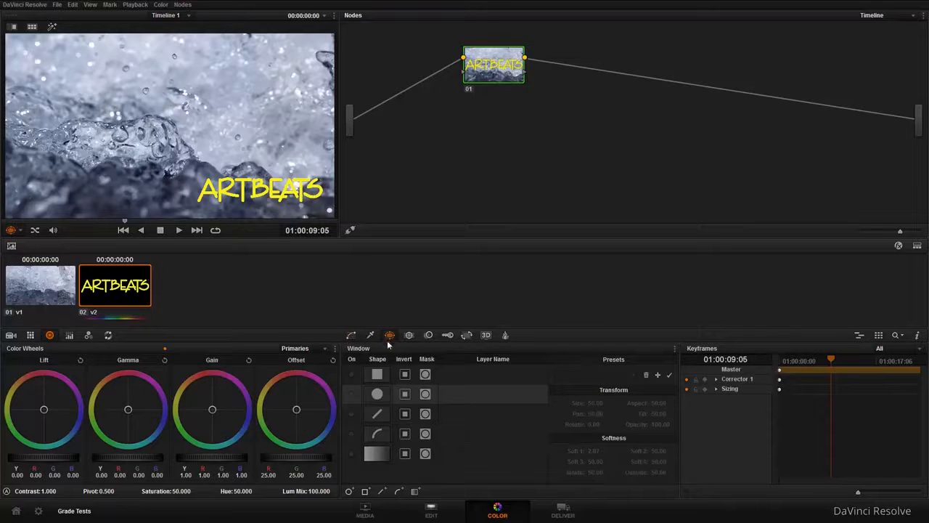
Enable a circular window on the timeline node and stretch it to a frame-wide ellipse with an aspect of about 71.61
{"action": "left_click", "coordinate": [351, 396]}
{"action": "left_click_drag", "start_coordinate": [219, 76], "coordinate": [281, 62]}
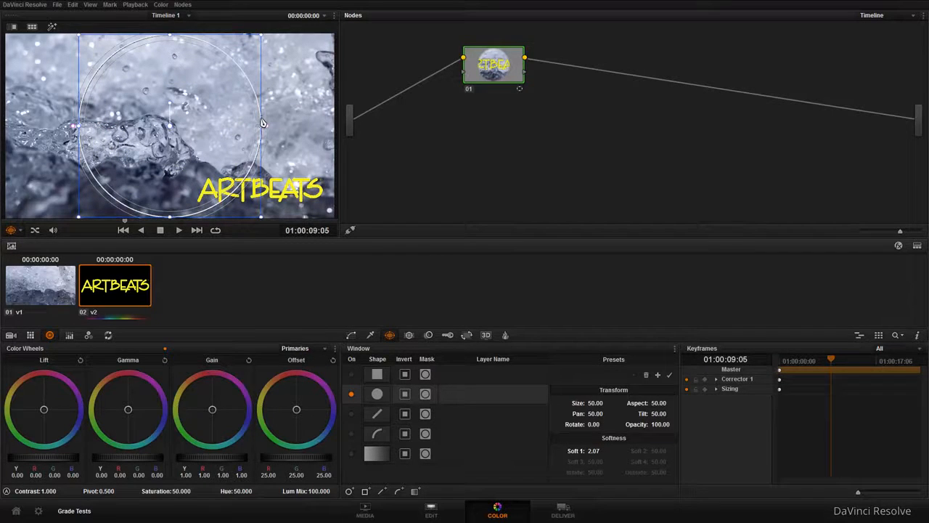
{"action": "left_click_drag", "start_coordinate": [266, 134], "coordinate": [332, 132]}
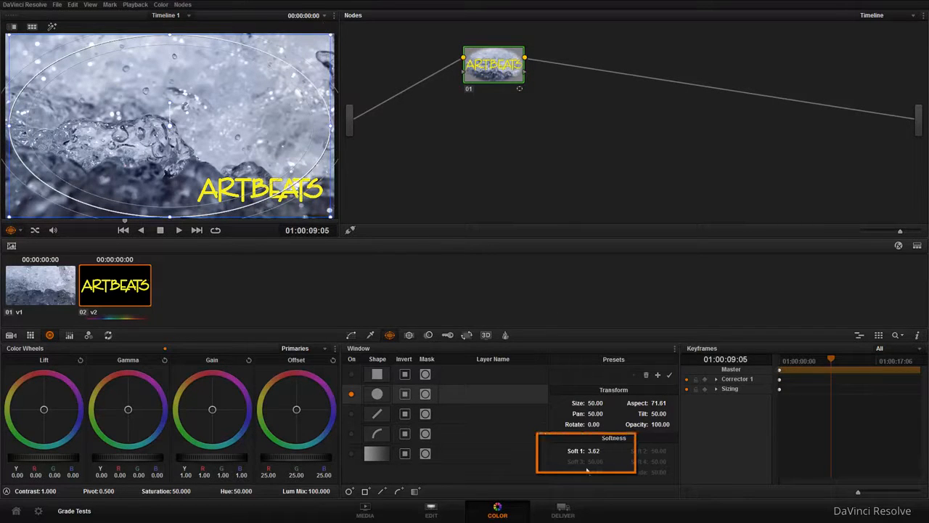
Set the elliptical window's Soft 1 value to 5.36 and preview the masked area with Highlight
{"action": "left_click_drag", "start_coordinate": [600, 456], "coordinate": [603, 451]}
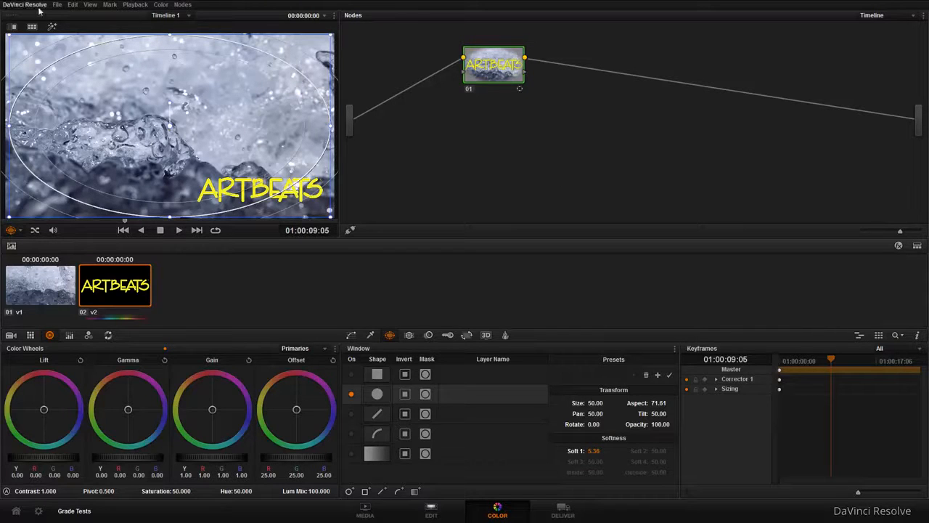
{"action": "left_click", "coordinate": [51, 27]}
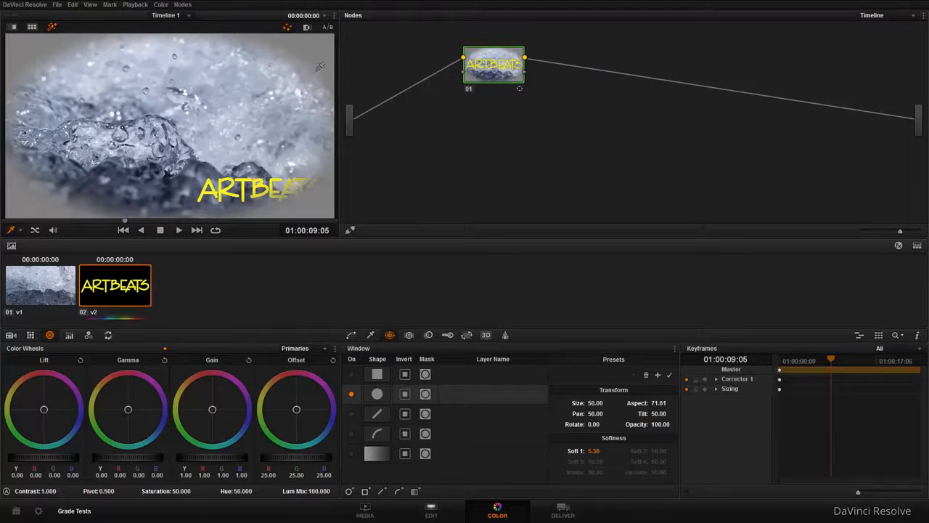
{"action": "left_click", "coordinate": [49, 31]}
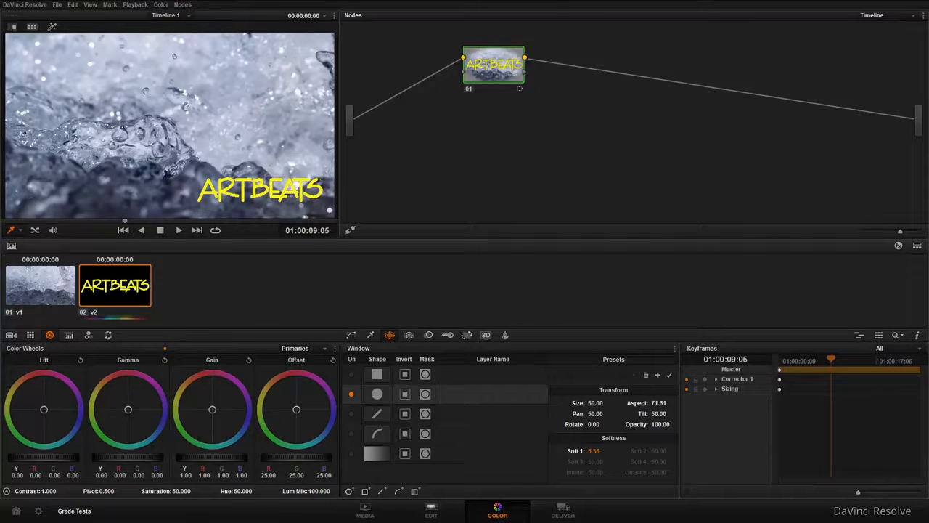
Add an alpha output to the Timeline node graph and connect node 01's key output to it
{"action": "left_click_drag", "start_coordinate": [526, 74], "coordinate": [571, 104]}
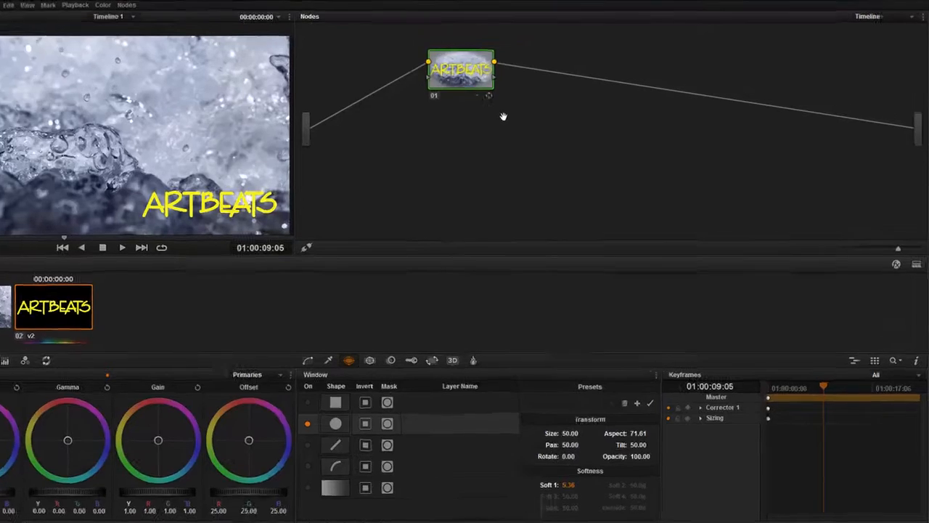
{"action": "right_click", "coordinate": [398, 165]}
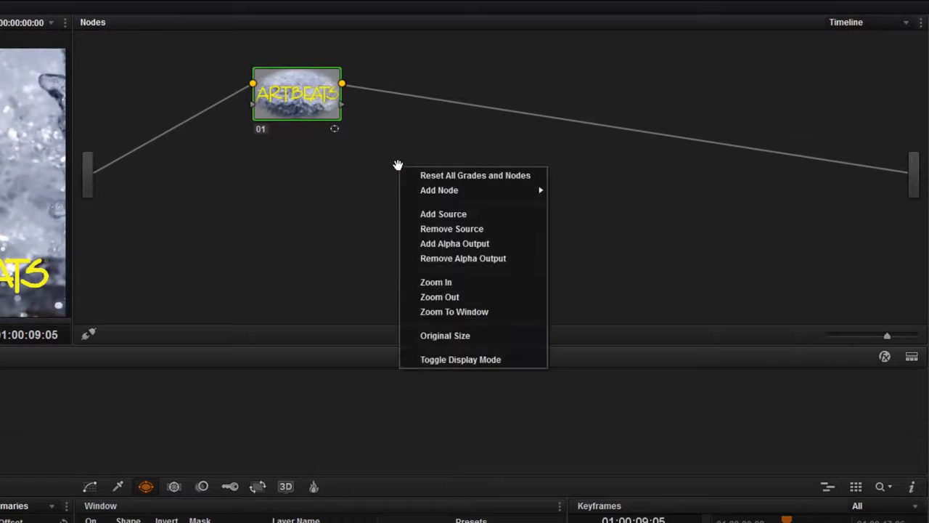
{"action": "left_click", "coordinate": [486, 247]}
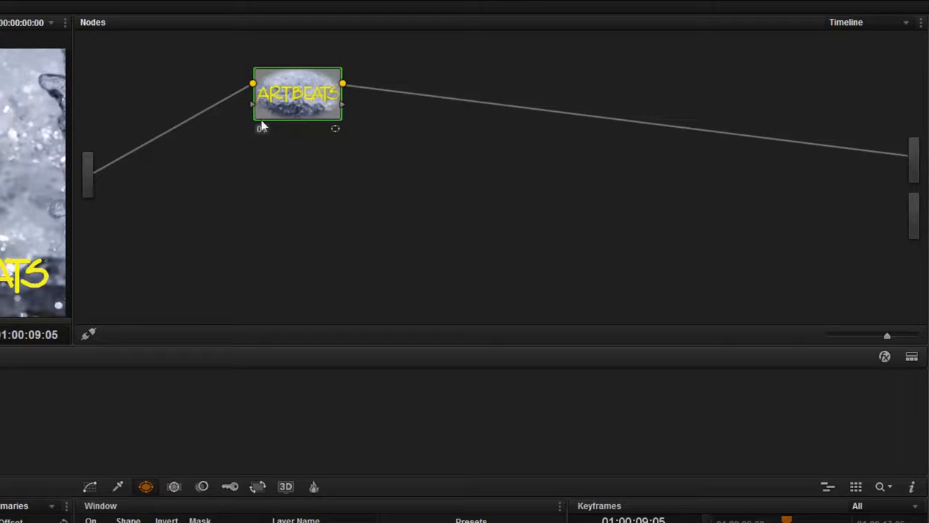
{"action": "left_click_drag", "start_coordinate": [341, 106], "coordinate": [904, 214]}
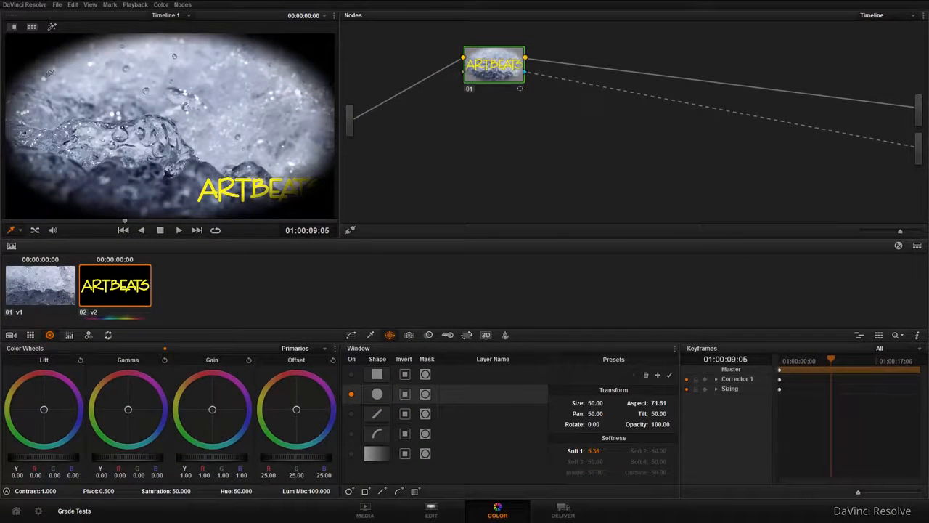
Toggle the circular window's inversion on and off to compare the vignette in both states
{"action": "left_click", "coordinate": [406, 394]}
{"action": "left_click", "coordinate": [407, 395]}
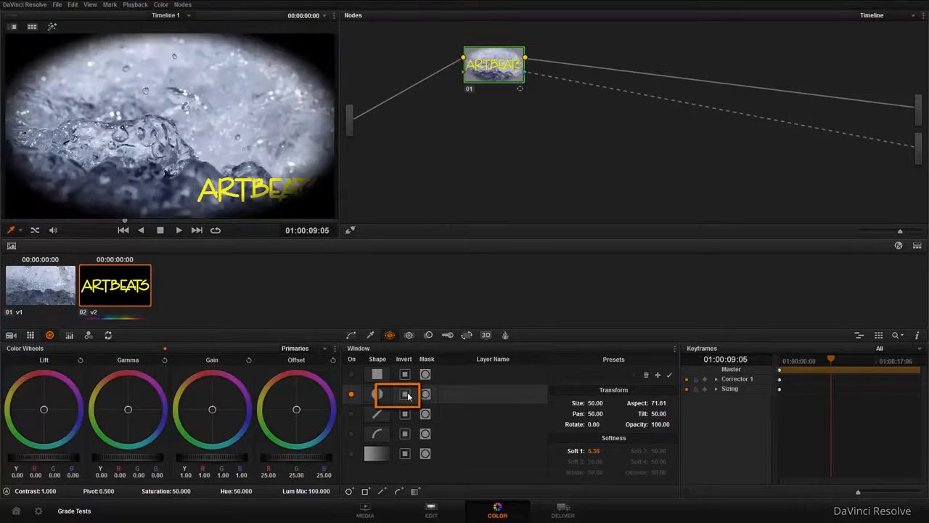
{"action": "left_click", "coordinate": [406, 394]}
{"action": "left_click", "coordinate": [408, 396]}
Check the vignetted image on the Edit page and return to the Timeline node graph on the Color page
{"action": "left_click", "coordinate": [432, 511]}
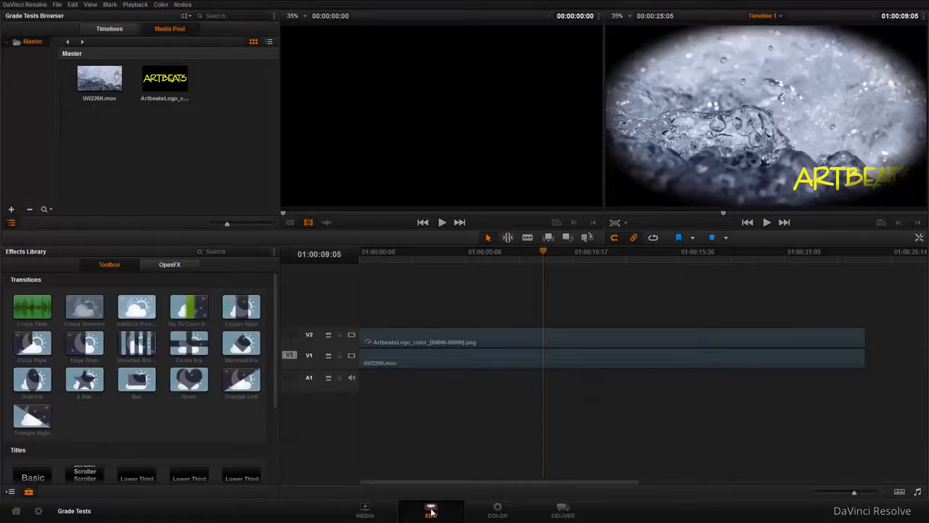
{"action": "left_click", "coordinate": [498, 511]}
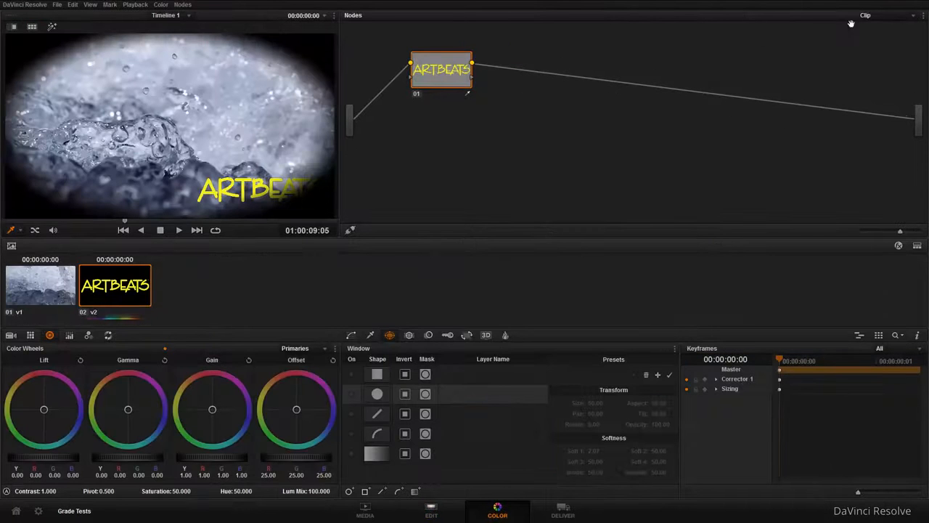
{"action": "left_click", "coordinate": [913, 16]}
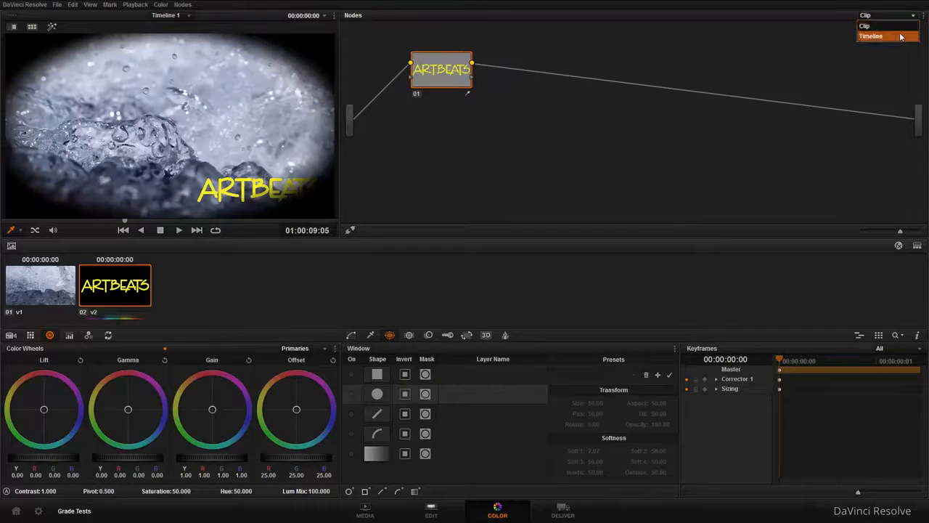
{"action": "left_click", "coordinate": [901, 34]}
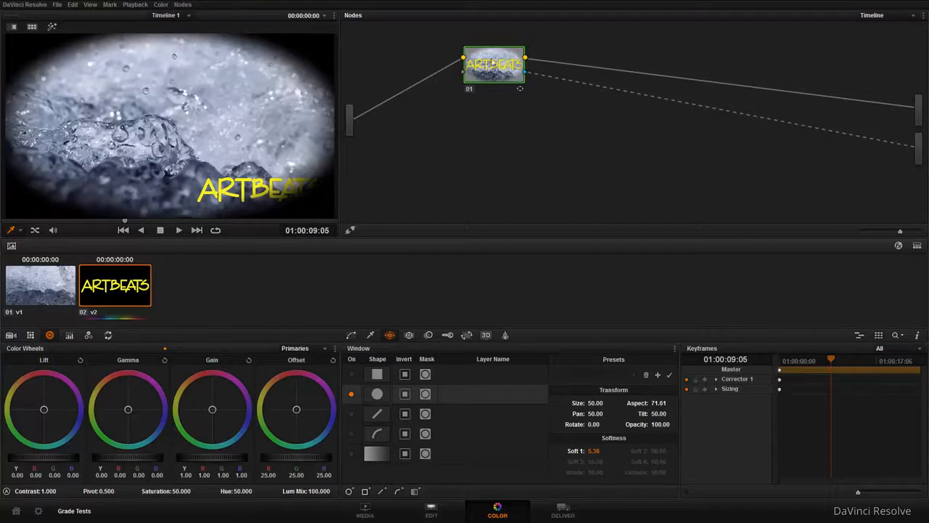
Add a second serial node after the vignette node, try a Gain colour shift on it, and reset the Gain
{"action": "left_click", "coordinate": [182, 6]}
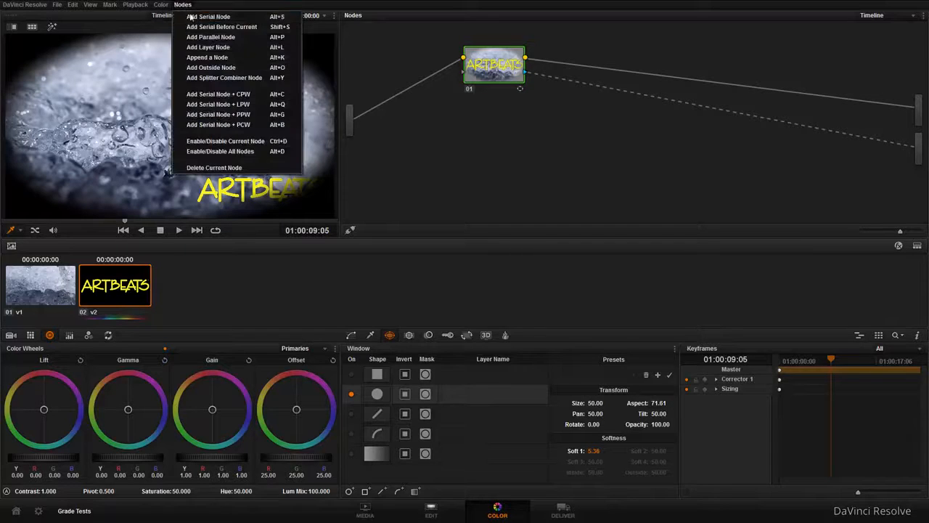
{"action": "left_click", "coordinate": [197, 17]}
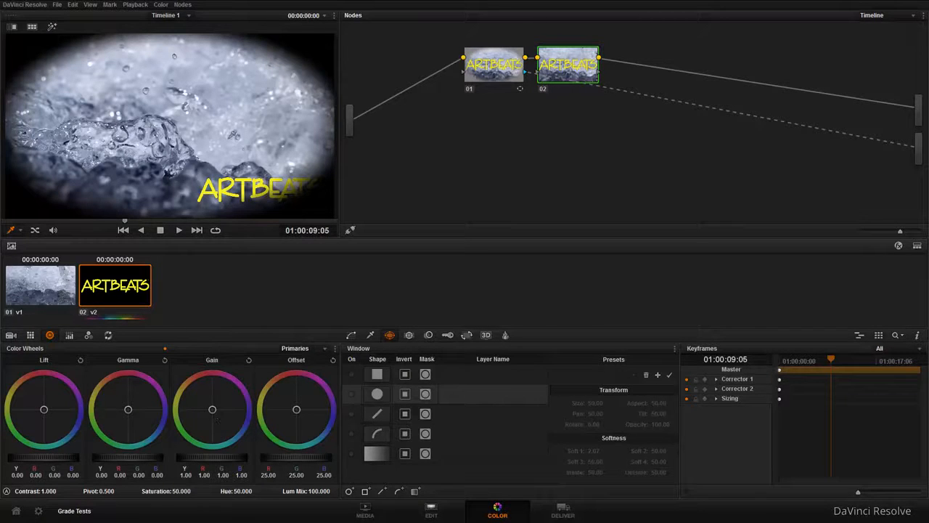
{"action": "left_click_drag", "start_coordinate": [214, 411], "coordinate": [203, 405]}
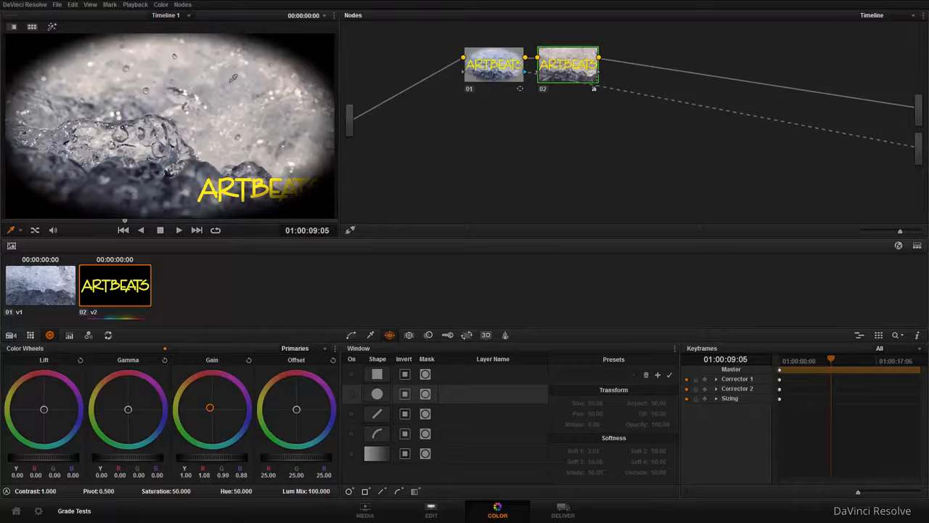
{"action": "left_click", "coordinate": [249, 361]}
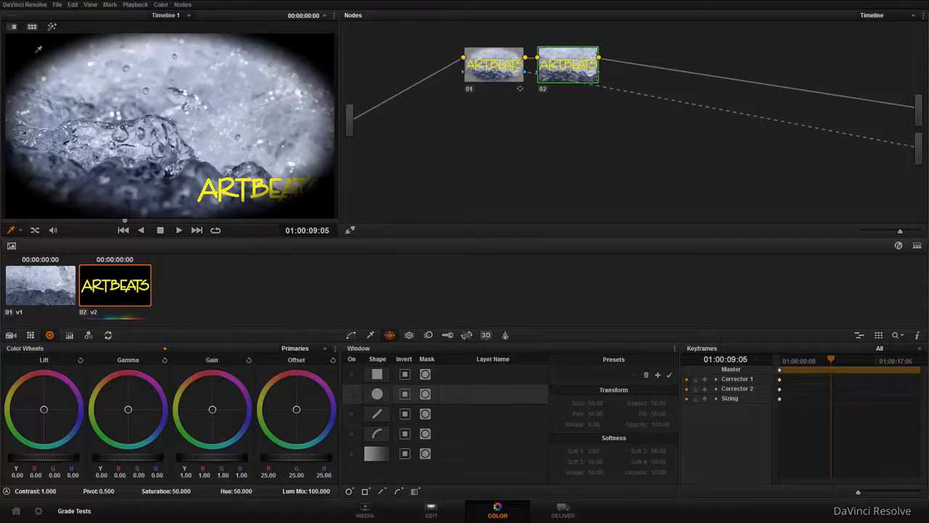
Delete both nodes from the Timeline node graph and return to the Edit page
{"action": "left_click_drag", "start_coordinate": [422, 125], "coordinate": [444, 125]}
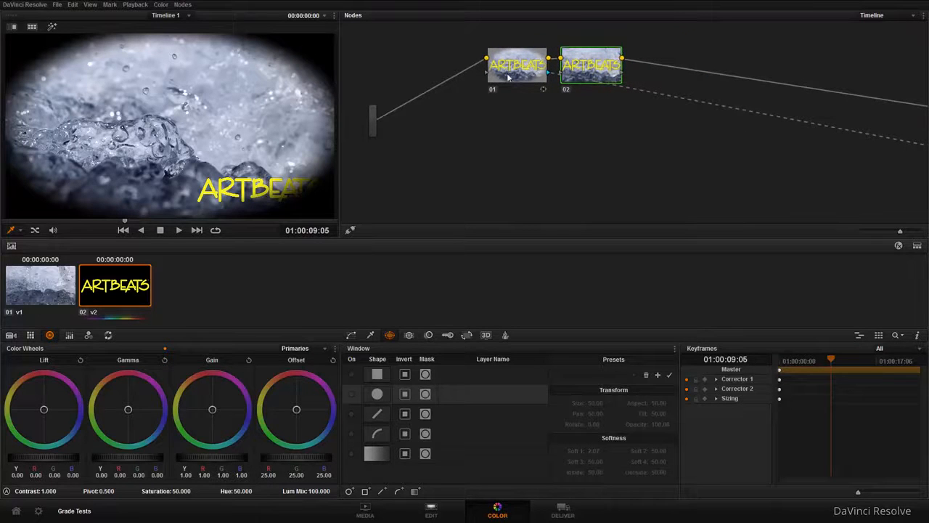
{"action": "key", "text": "Delete"}
{"action": "key", "text": "Delete"}
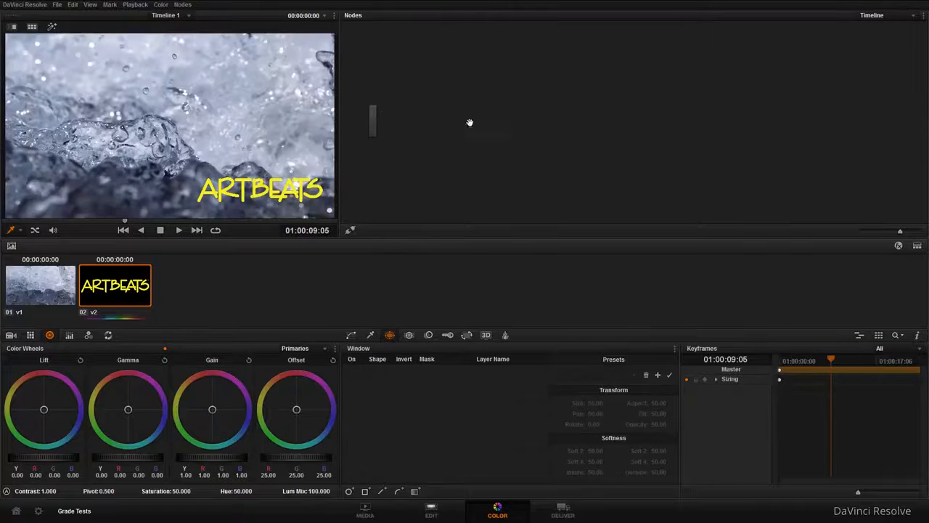
{"action": "left_click", "coordinate": [431, 510]}
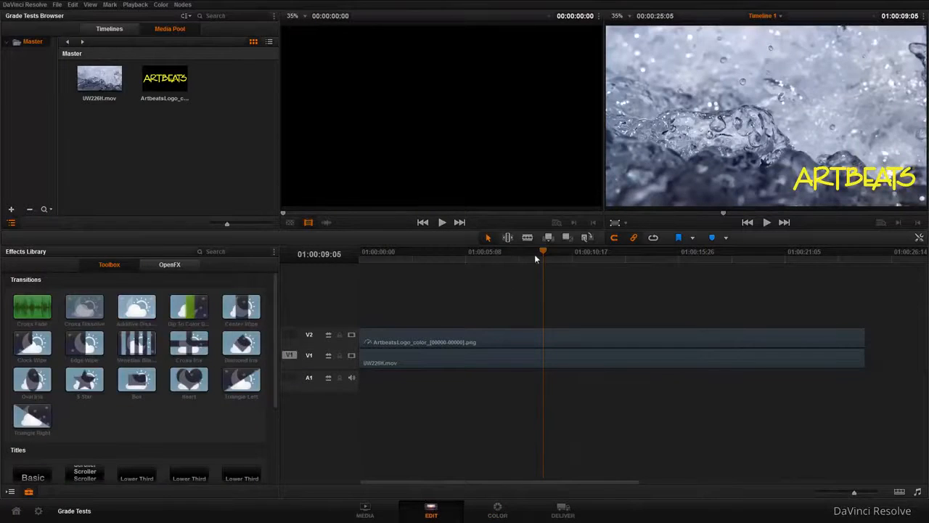
Move the playhead to the start of the timeline and mark the full duration of the clips as the in/out range
{"action": "left_click_drag", "start_coordinate": [505, 260], "coordinate": [277, 276]}
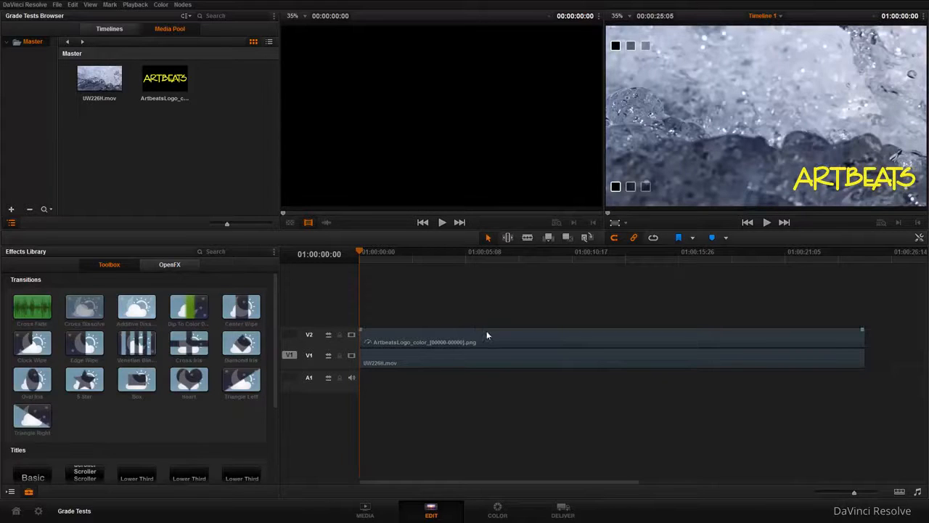
{"action": "key", "text": "x"}
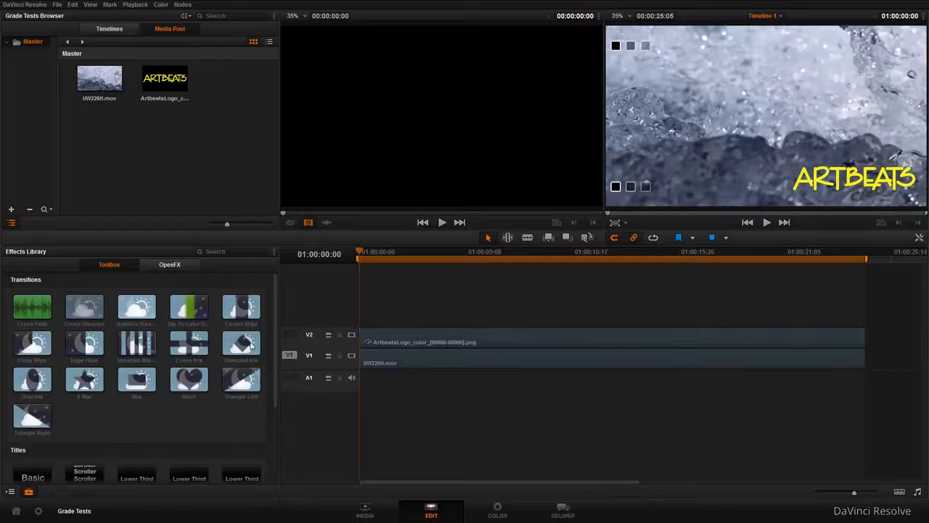
Find the generators in the Effects Library's Toolbox and place a Solid Color generator over the marked range on track V3
{"action": "left_click_drag", "start_coordinate": [275, 317], "coordinate": [271, 431]}
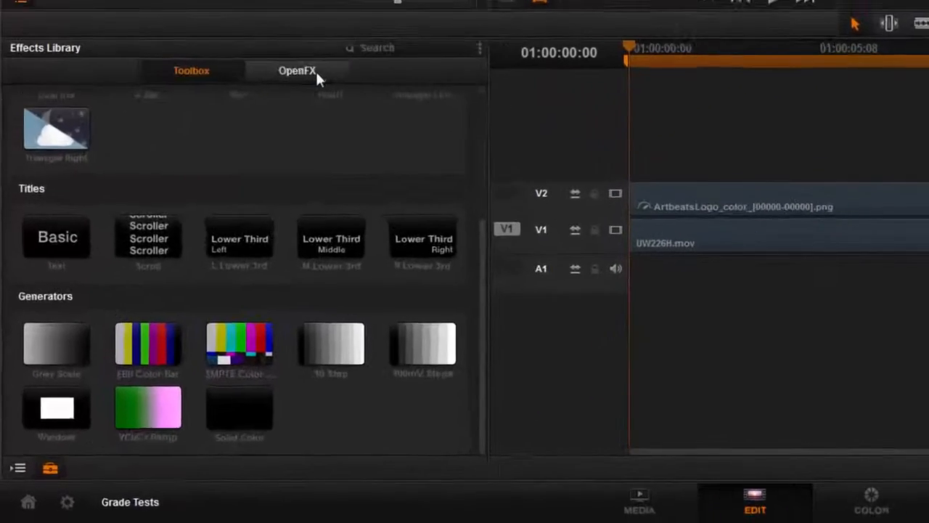
{"action": "left_click", "coordinate": [178, 266]}
{"action": "left_click", "coordinate": [187, 58]}
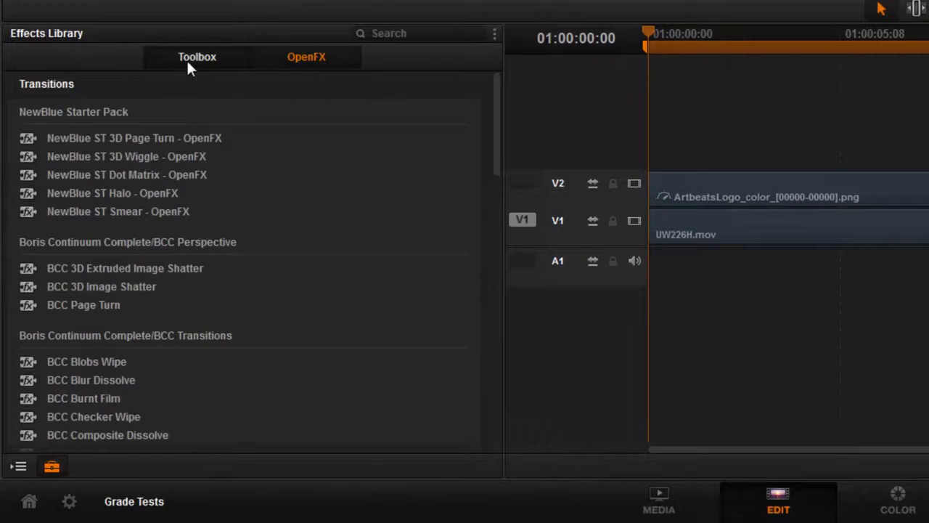
{"action": "left_click", "coordinate": [41, 471]}
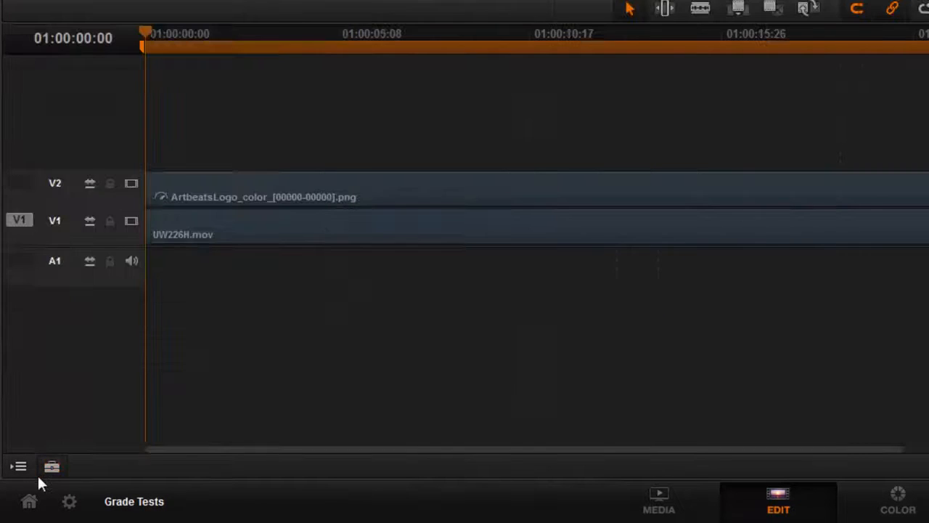
{"action": "left_click", "coordinate": [52, 467]}
{"action": "left_click", "coordinate": [51, 468]}
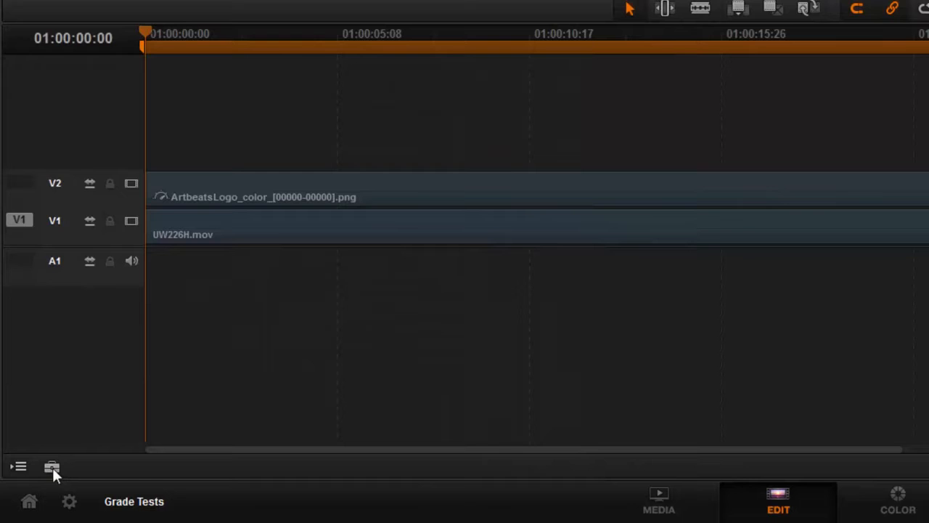
{"action": "left_click", "coordinate": [52, 467]}
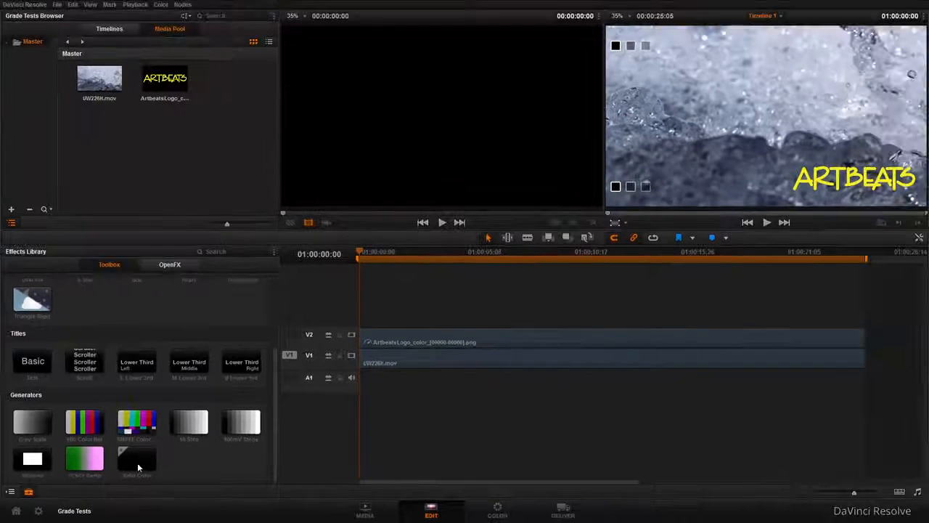
{"action": "left_click_drag", "start_coordinate": [137, 463], "coordinate": [863, 189]}
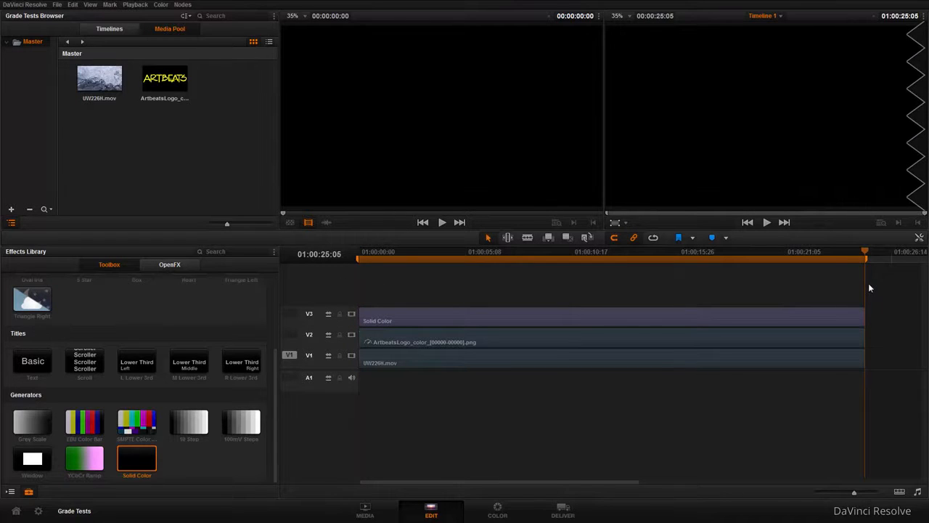
Select the Solid Color clip, check the Color page for it, and return to the Edit page
{"action": "left_click", "coordinate": [457, 318]}
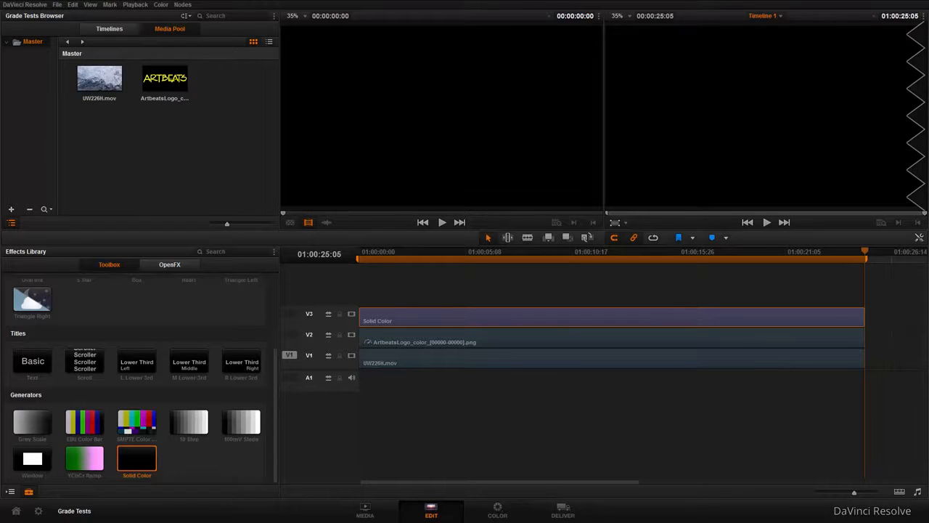
{"action": "left_click", "coordinate": [499, 513]}
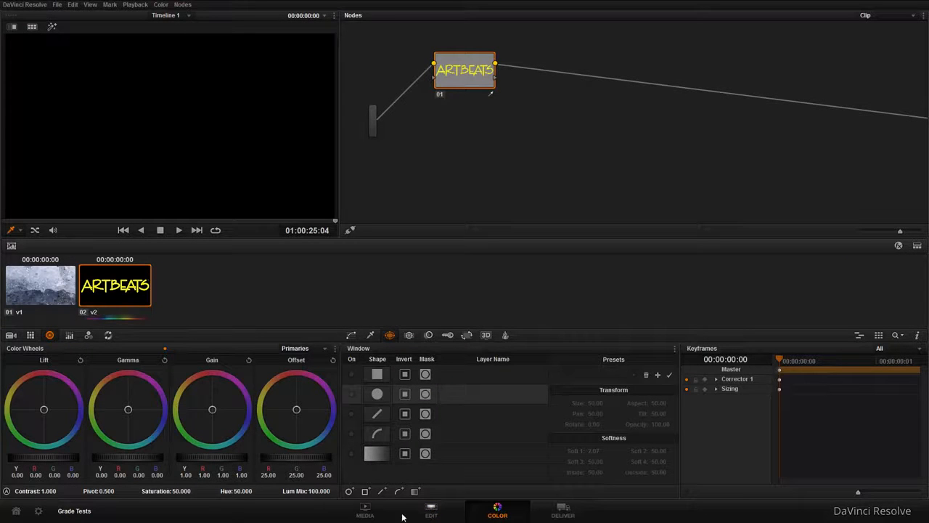
{"action": "left_click", "coordinate": [426, 514]}
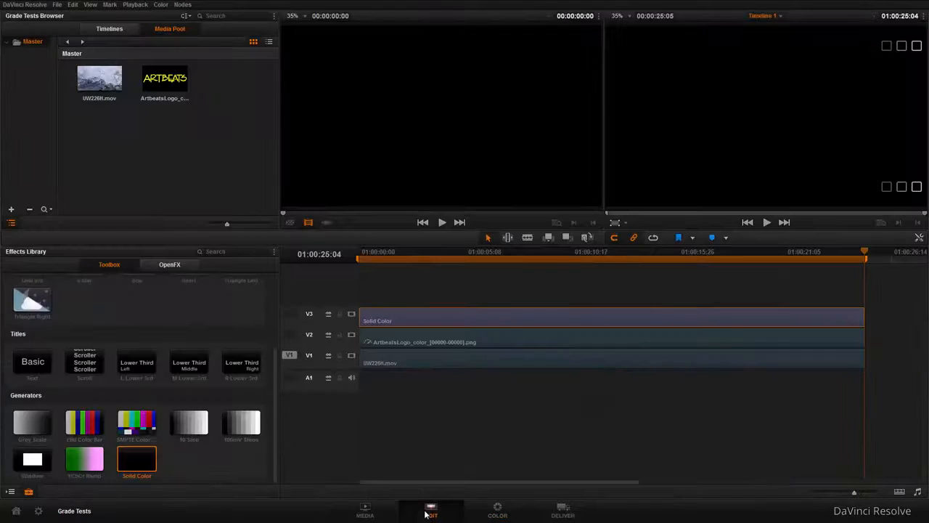
Convert the Solid Color clip on V3 into a new compound clip named Vignette
{"action": "right_click", "coordinate": [459, 318]}
{"action": "left_click", "coordinate": [508, 68]}
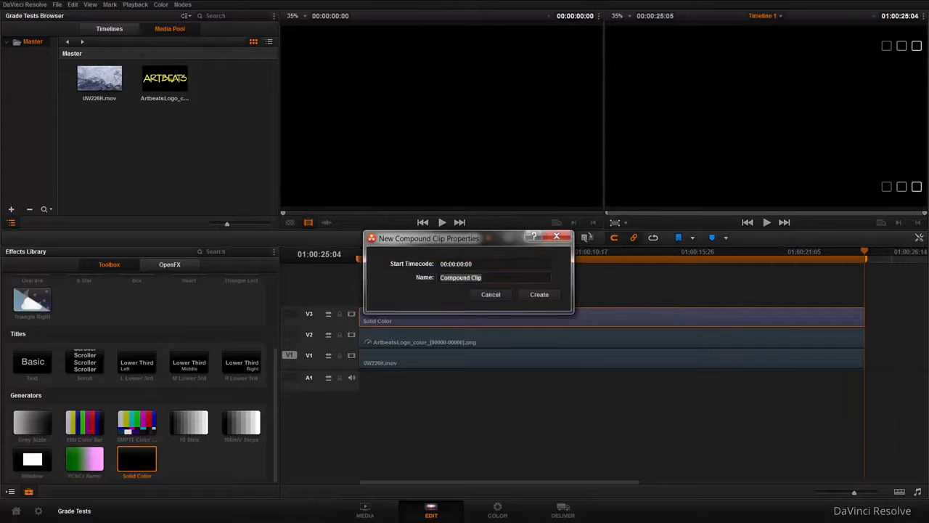
{"action": "type", "text": "Vigne"}
{"action": "left_click", "coordinate": [546, 294]}
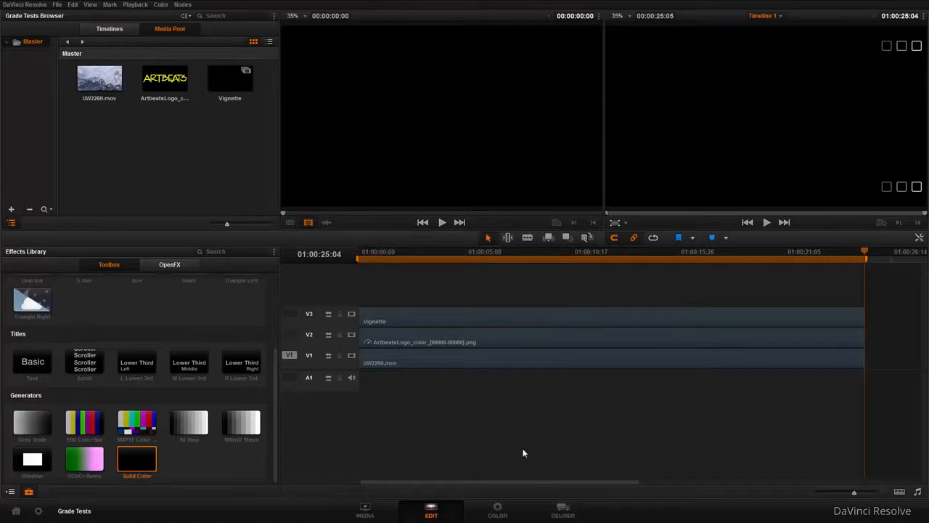
Bring up the Vignette clip on the Color page and arrange its node so the graph's source and output both fit
{"action": "left_click", "coordinate": [497, 512]}
{"action": "left_click_drag", "start_coordinate": [361, 64], "coordinate": [515, 69]}
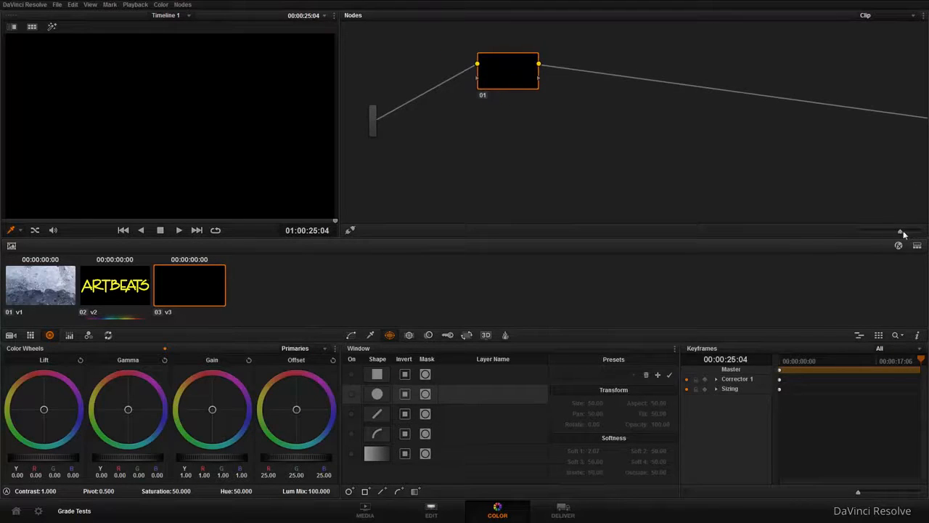
{"action": "left_click_drag", "start_coordinate": [901, 232], "coordinate": [888, 233]}
{"action": "left_click_drag", "start_coordinate": [540, 77], "coordinate": [506, 63]}
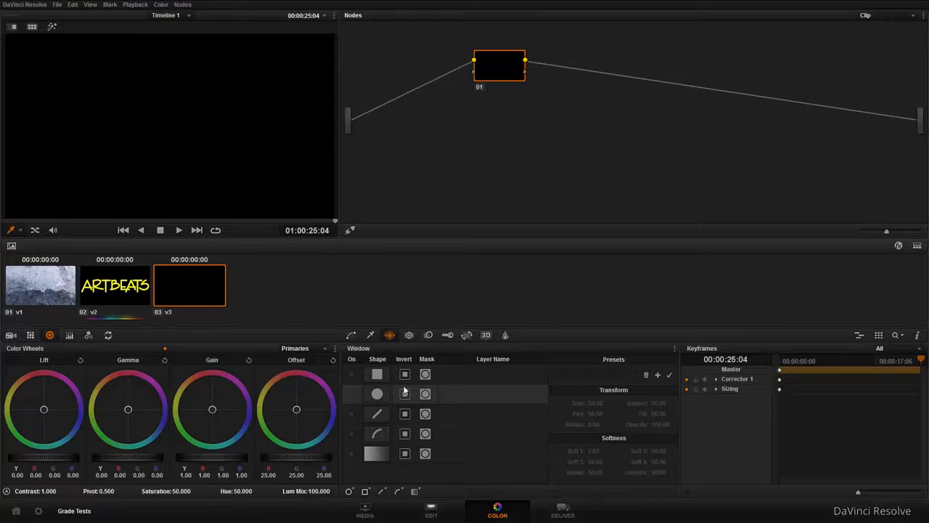
Enable the circular window on the Vignette clip's node and switch the viewer's on-screen control to Power Window
{"action": "left_click", "coordinate": [352, 394]}
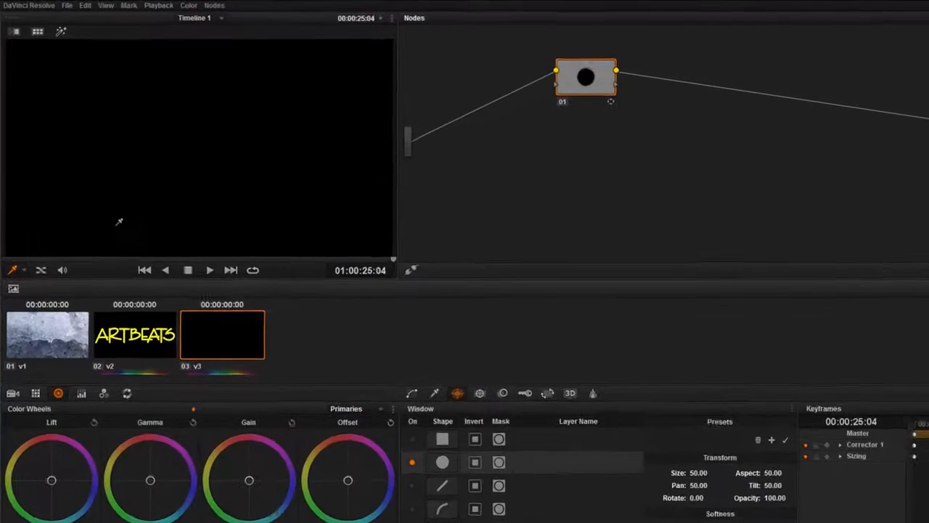
{"action": "left_click", "coordinate": [20, 322]}
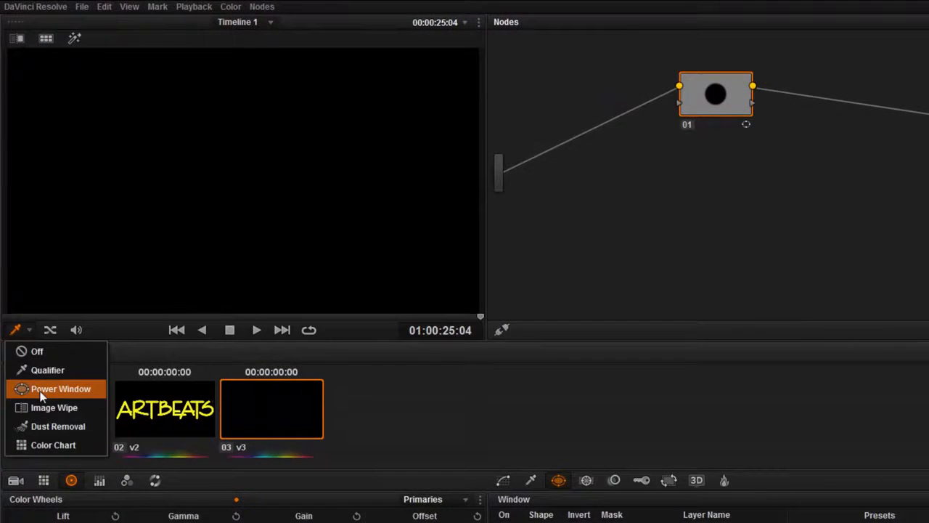
{"action": "left_click", "coordinate": [40, 384]}
{"action": "left_click", "coordinate": [30, 329]}
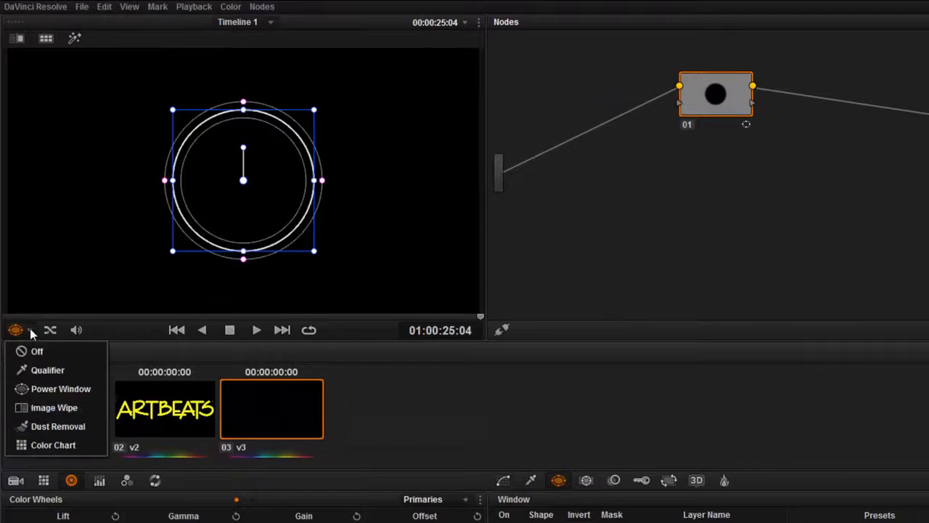
{"action": "left_click", "coordinate": [29, 330]}
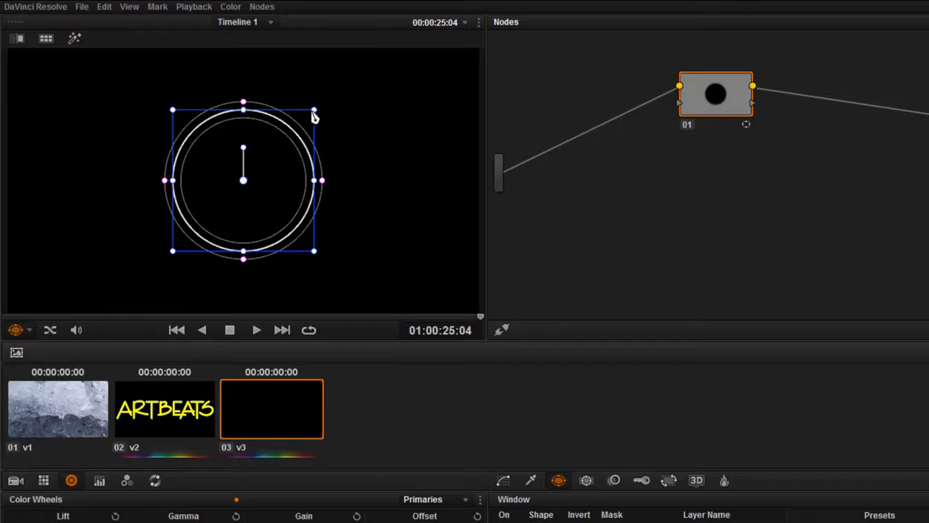
Stretch the circular window into an ellipse filling the frame, with an aspect of about 72.90, and set Soft 1 to 3.79
{"action": "left_click_drag", "start_coordinate": [338, 109], "coordinate": [392, 73]}
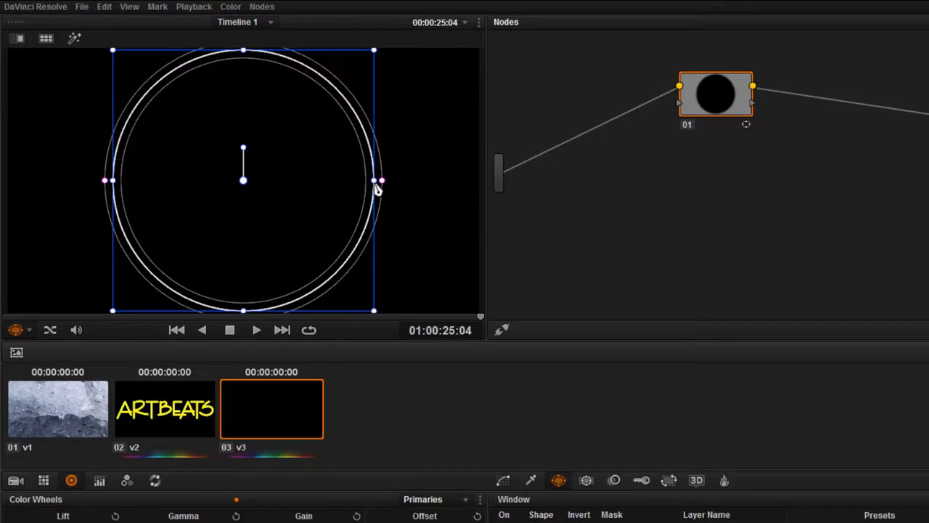
{"action": "left_click_drag", "start_coordinate": [377, 182], "coordinate": [478, 182]}
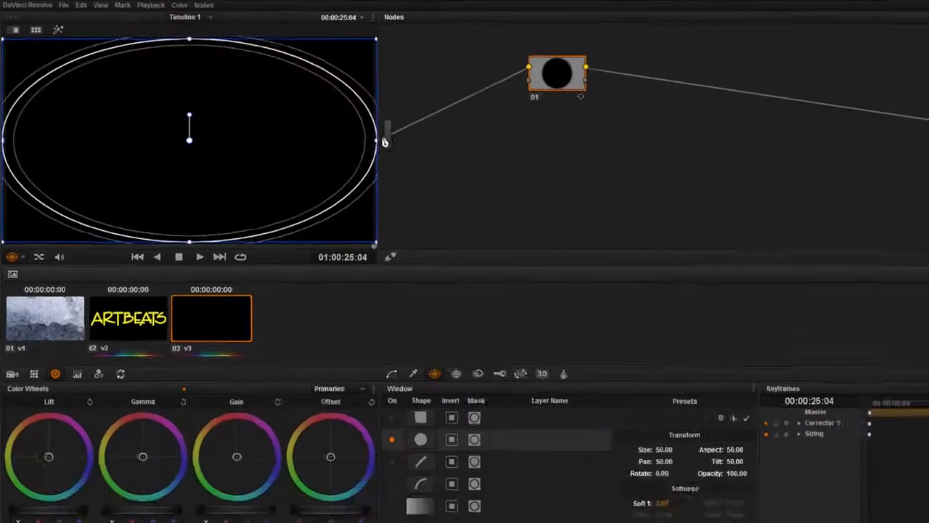
{"action": "left_click_drag", "start_coordinate": [591, 452], "coordinate": [602, 450]}
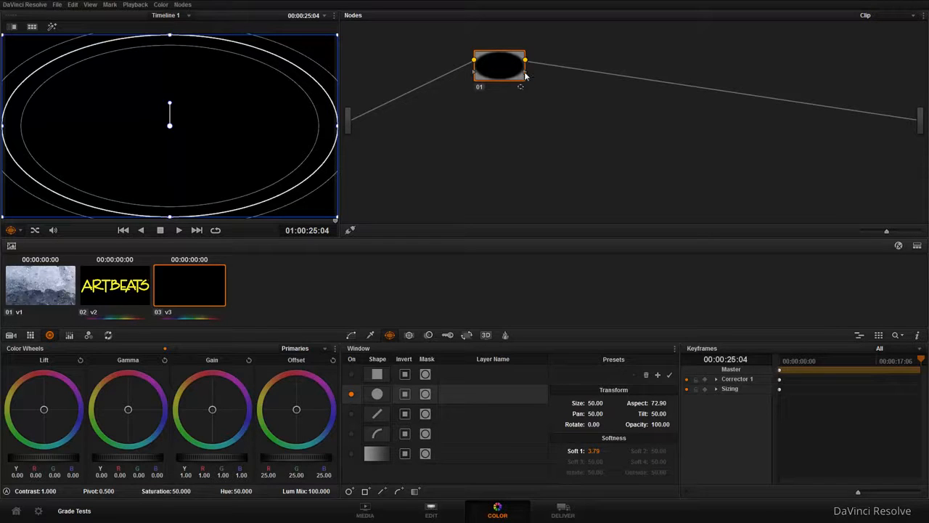
Add an alpha output to the node graph and connect the node's key output to it
{"action": "right_click", "coordinate": [540, 134]}
{"action": "left_click", "coordinate": [588, 187]}
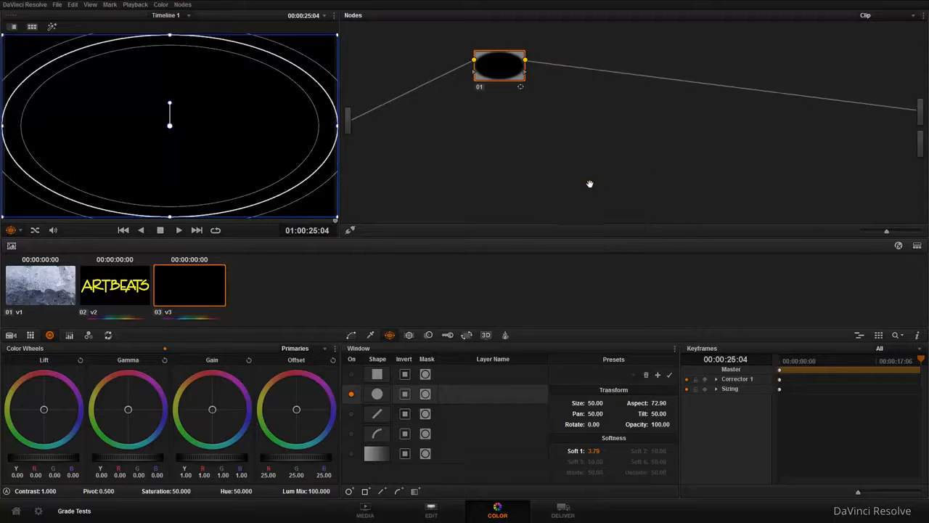
{"action": "left_click_drag", "start_coordinate": [523, 77], "coordinate": [924, 146]}
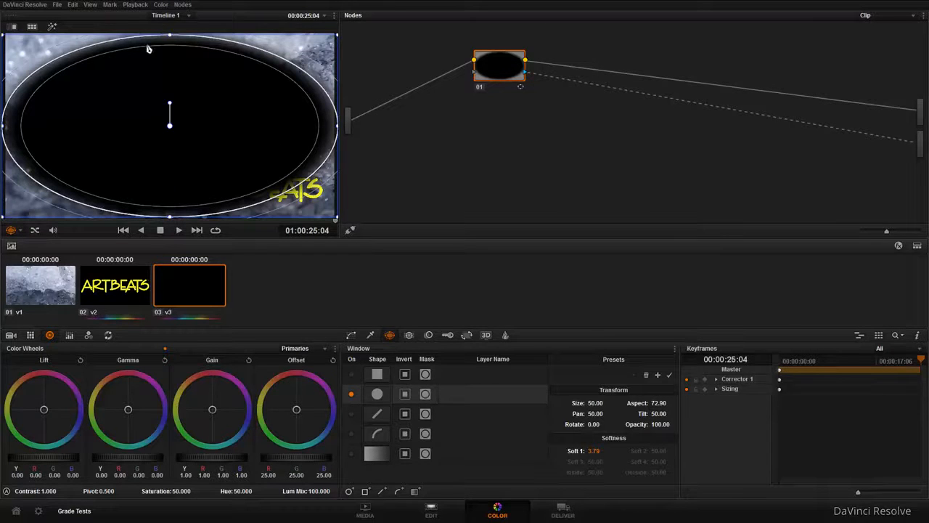
Invert the circular window and shift the Lift toward blue, to about R -0.13, G 0.02, B 0.21
{"action": "left_click", "coordinate": [405, 394]}
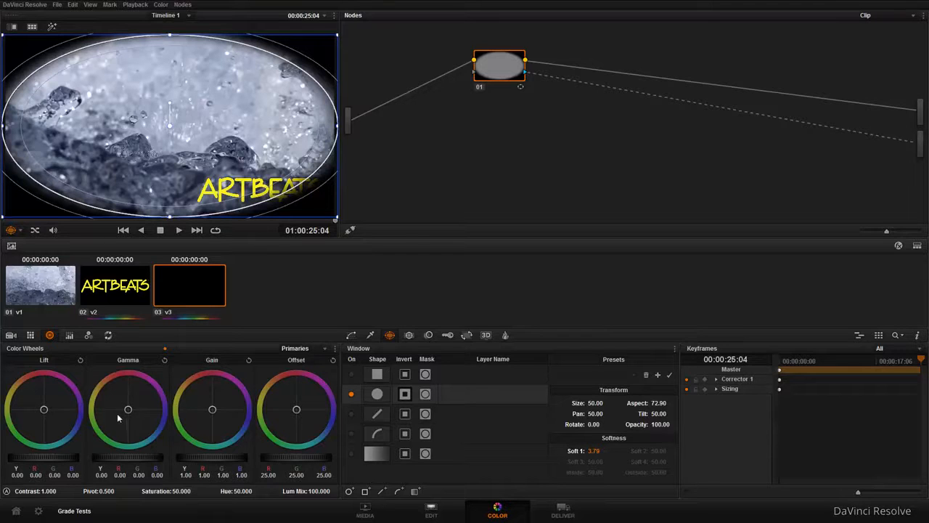
{"action": "left_click_drag", "start_coordinate": [45, 424], "coordinate": [158, 496]}
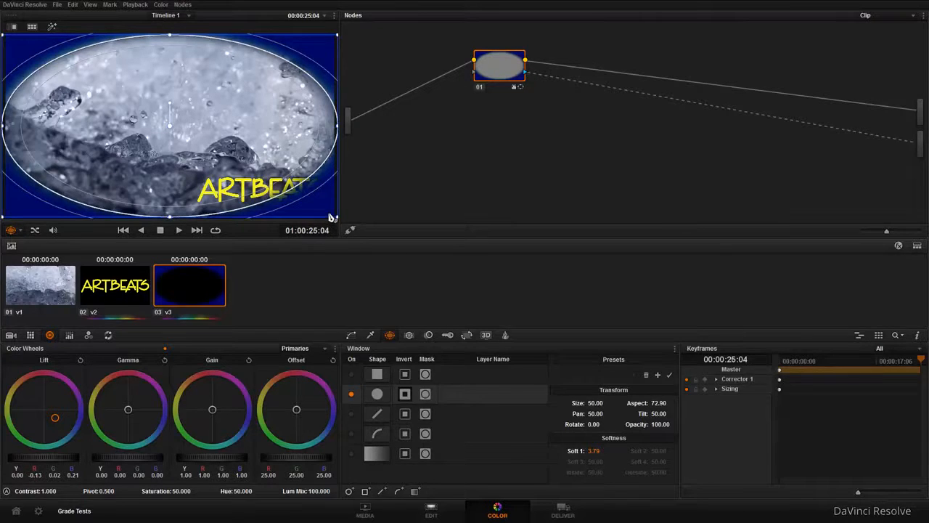
Select the Vignette clip on the Edit page, show its properties in the Inspector, and try out the Opacity, leaving it at 100
{"action": "left_click", "coordinate": [432, 512]}
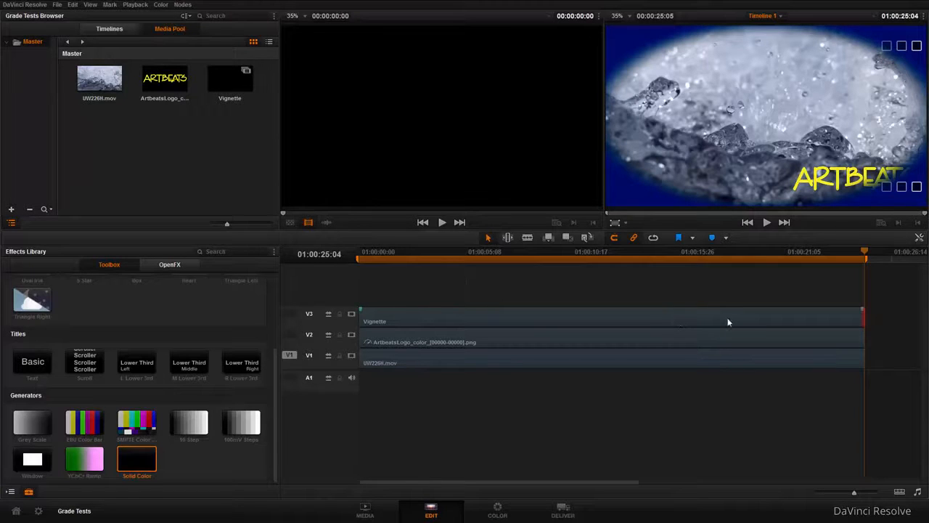
{"action": "left_click", "coordinate": [514, 317]}
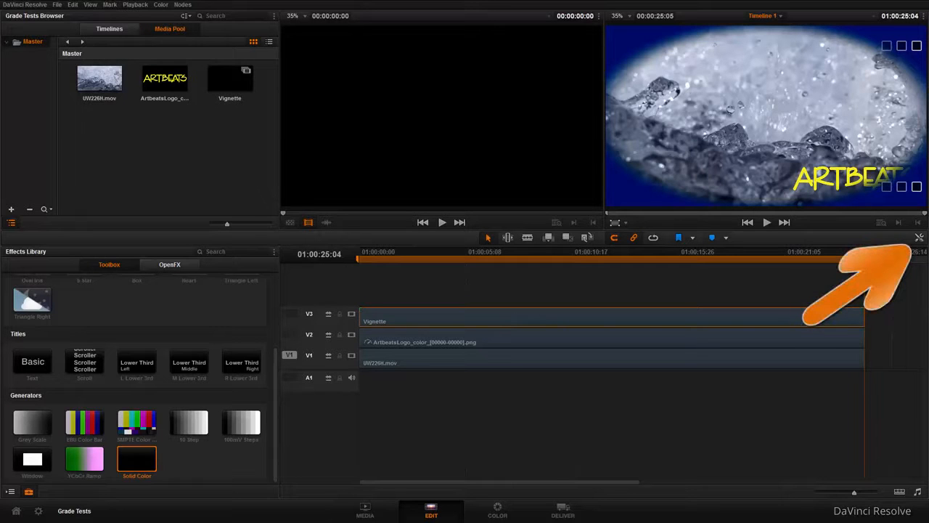
{"action": "left_click", "coordinate": [920, 238]}
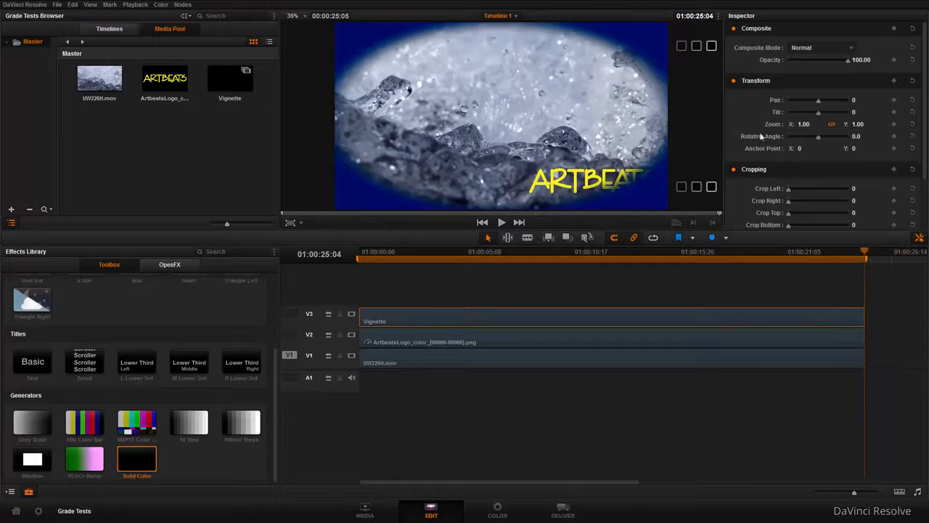
{"action": "left_click_drag", "start_coordinate": [850, 63], "coordinate": [890, 60]}
Try the Screen composite mode on the Vignette clip, switch it to Multiply, and lower the opacity to 46.28
{"action": "left_click", "coordinate": [853, 48]}
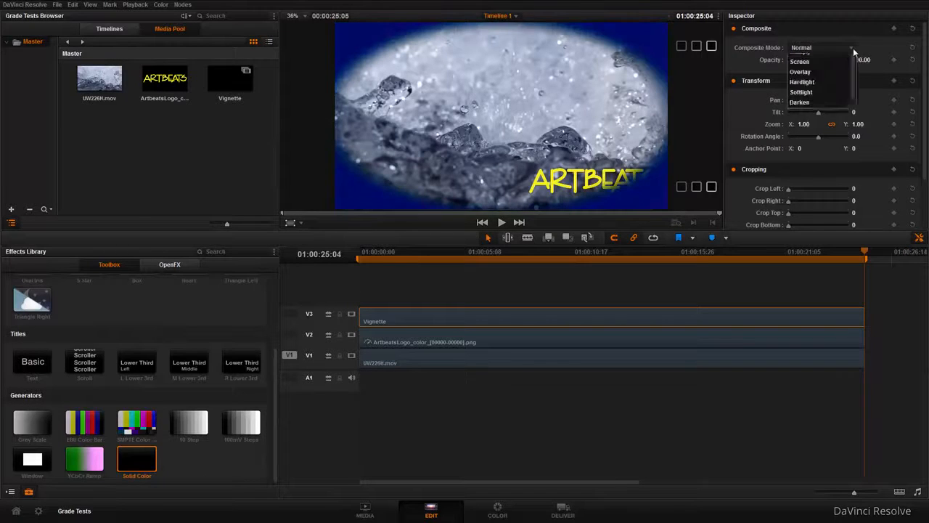
{"action": "left_click", "coordinate": [804, 110]}
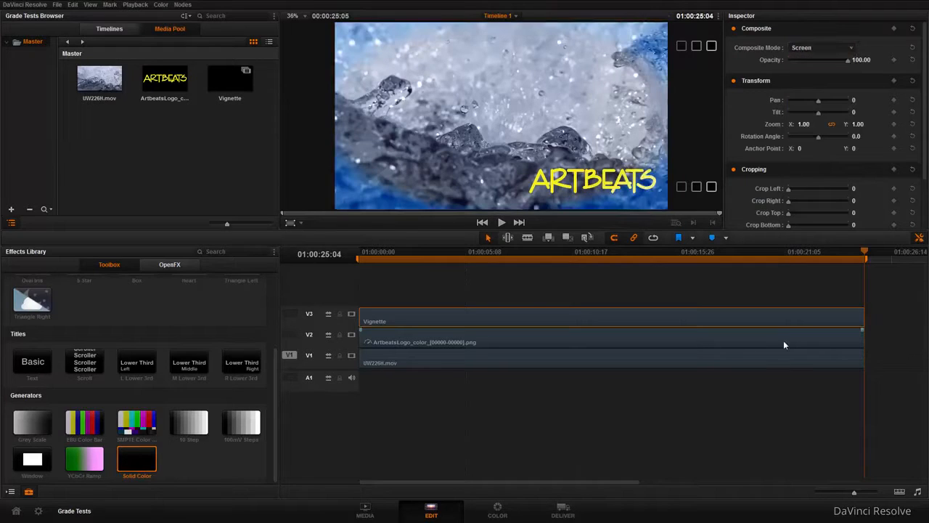
{"action": "left_click", "coordinate": [835, 46]}
{"action": "left_click", "coordinate": [824, 101]}
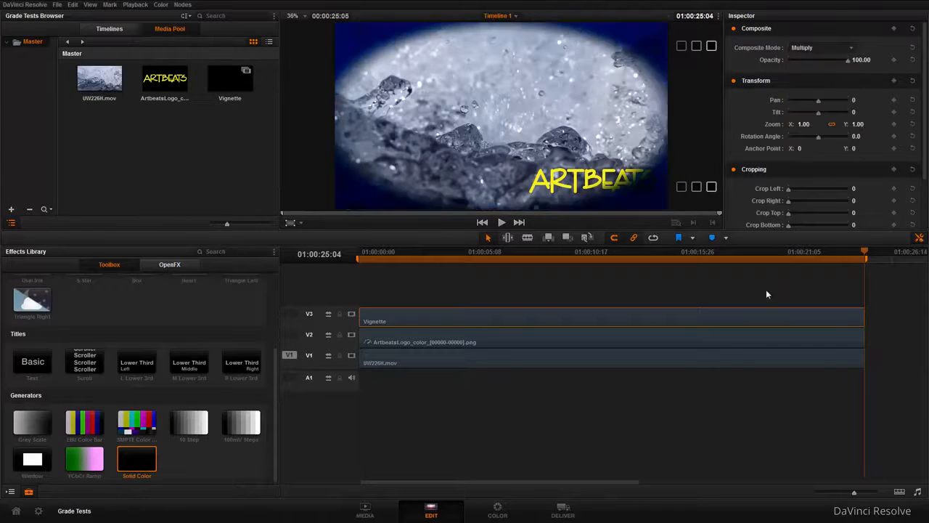
{"action": "left_click_drag", "start_coordinate": [849, 64], "coordinate": [816, 64]}
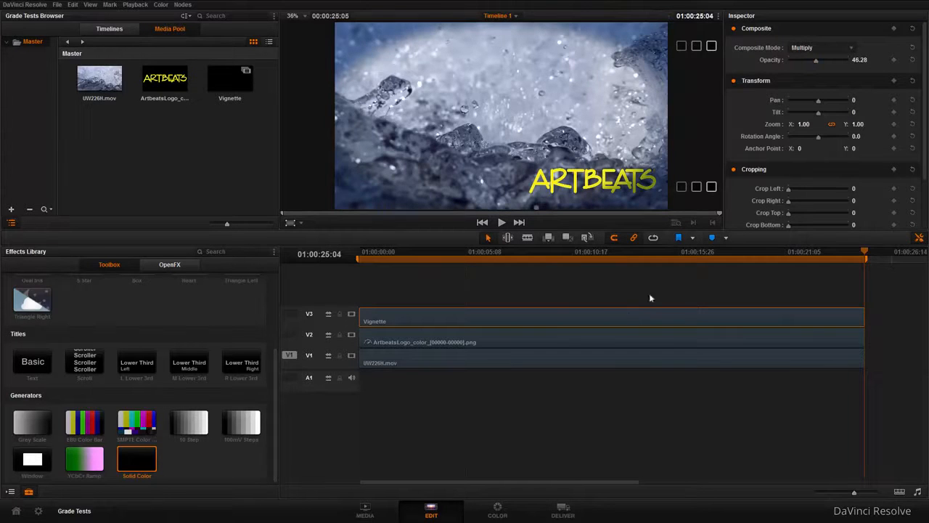
Split the Vignette clip on V3 with the blade at 01:00:09:10 and again further along, making three segments
{"action": "left_click", "coordinate": [549, 260]}
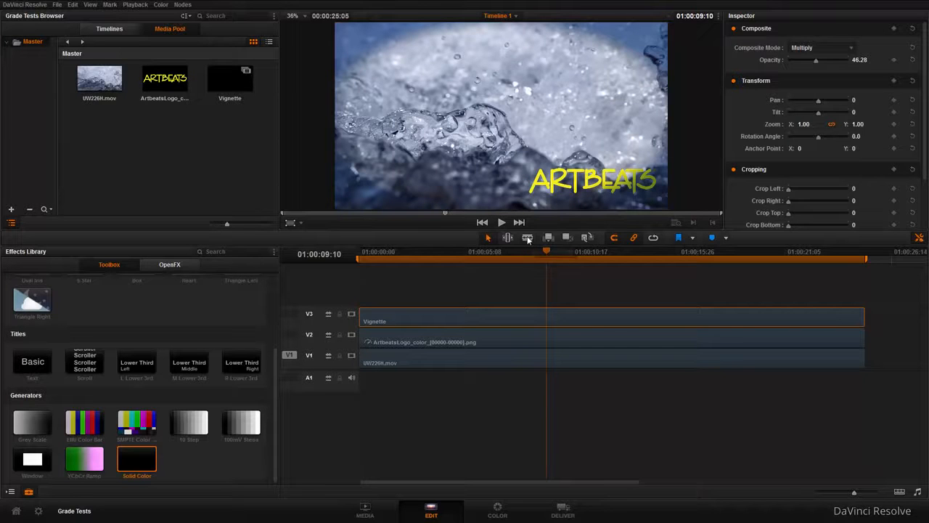
{"action": "left_click", "coordinate": [528, 238]}
{"action": "left_click", "coordinate": [549, 318]}
{"action": "left_click", "coordinate": [647, 318]}
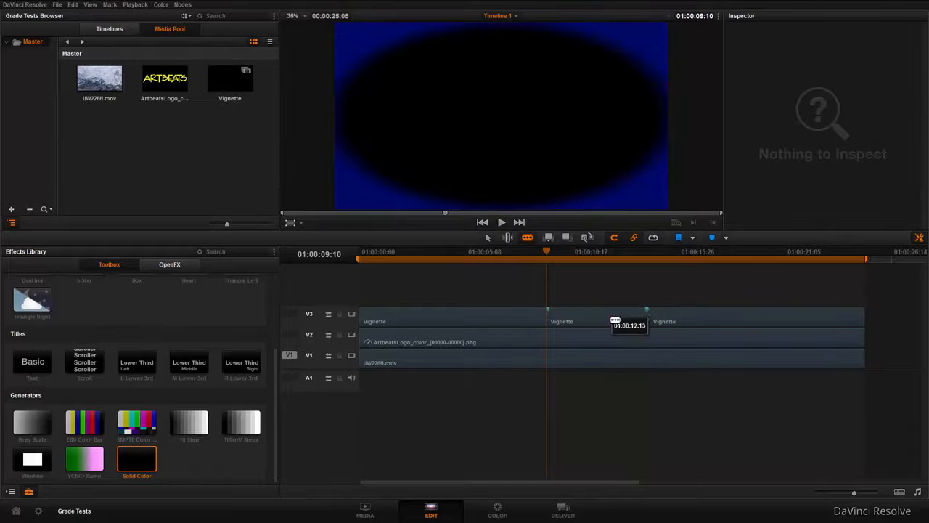
Delete the middle Vignette segment from V3 and scrub the playhead over the gap to about 01:00:18:28
{"action": "right_click", "coordinate": [615, 319]}
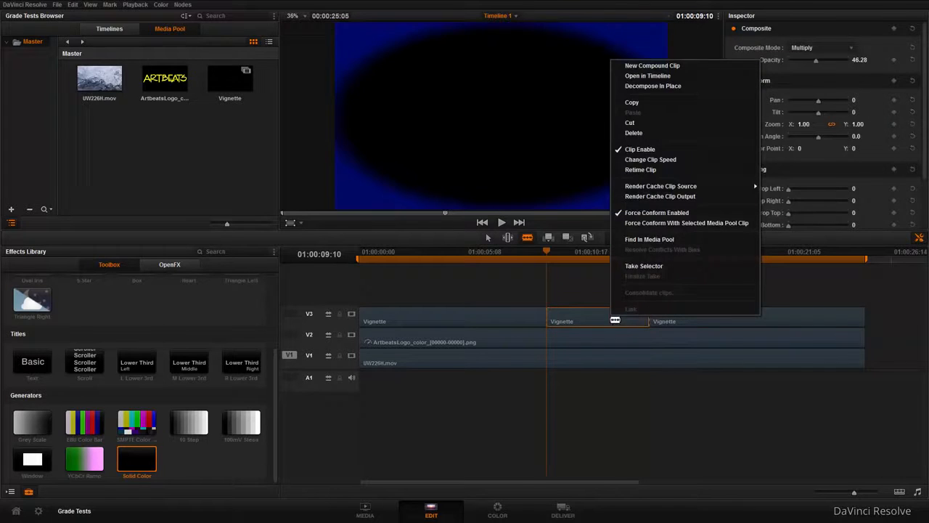
{"action": "left_click", "coordinate": [646, 132]}
{"action": "left_click_drag", "start_coordinate": [551, 250], "coordinate": [735, 322]}
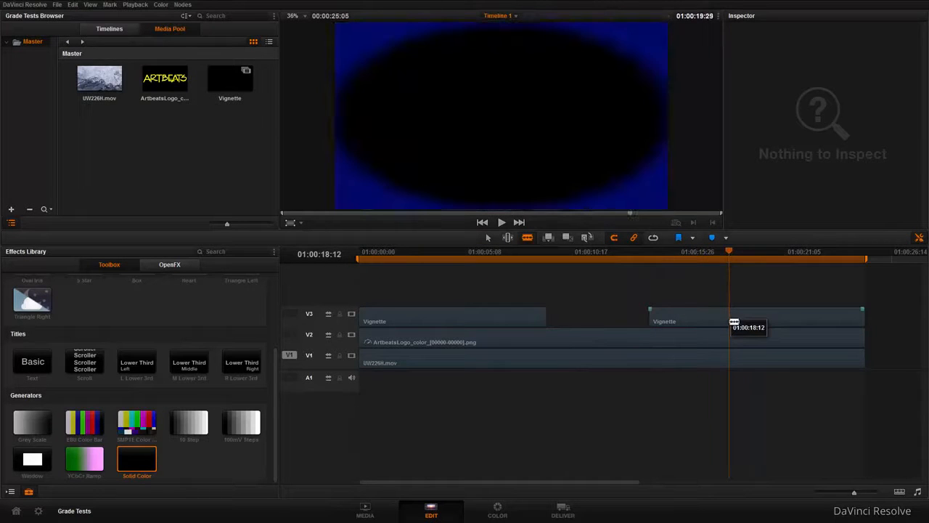
{"action": "left_click_drag", "start_coordinate": [729, 256], "coordinate": [740, 255]}
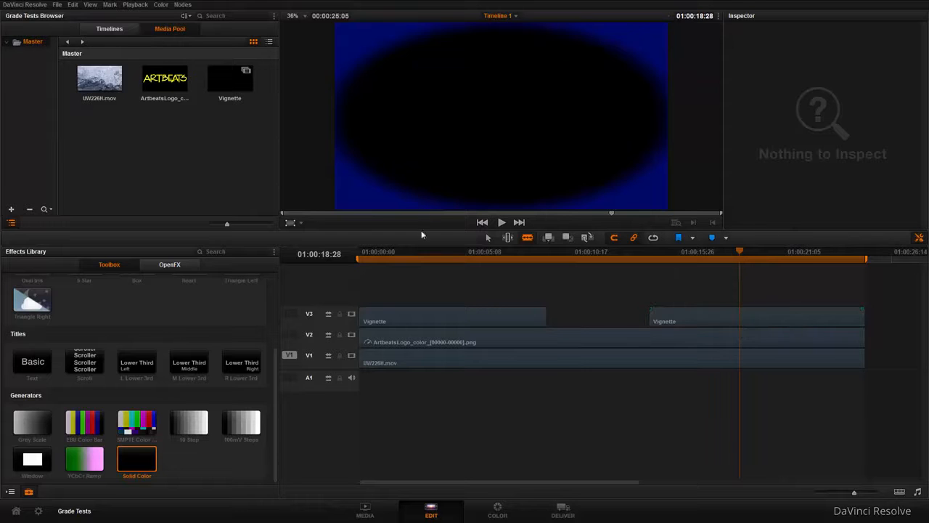
Raise the opacity of the last Vignette segment on V3 to 86.78 and scrub back to compare it with the first segment
{"action": "left_click", "coordinate": [487, 240]}
{"action": "left_click", "coordinate": [765, 317]}
{"action": "left_click", "coordinate": [761, 337]}
{"action": "left_click_drag", "start_coordinate": [743, 252], "coordinate": [735, 251]}
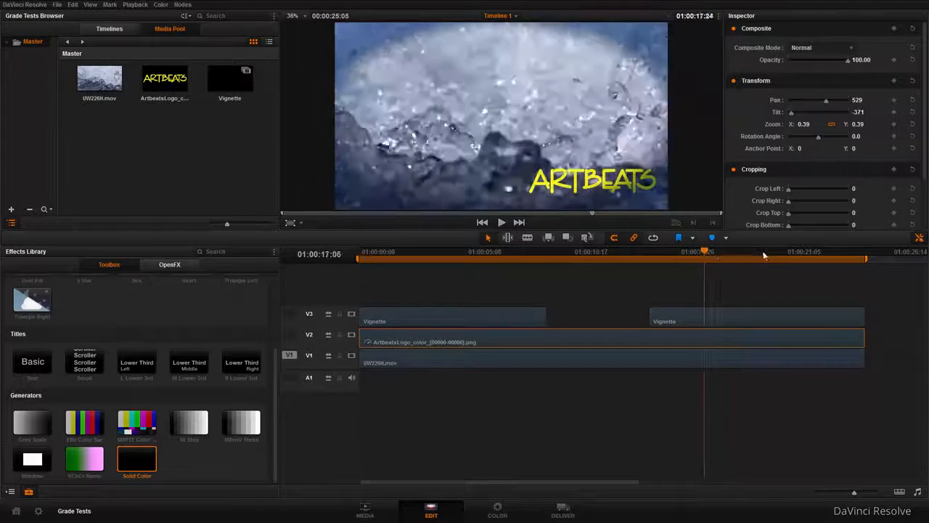
{"action": "left_click", "coordinate": [748, 311]}
{"action": "left_click_drag", "start_coordinate": [816, 63], "coordinate": [840, 64]}
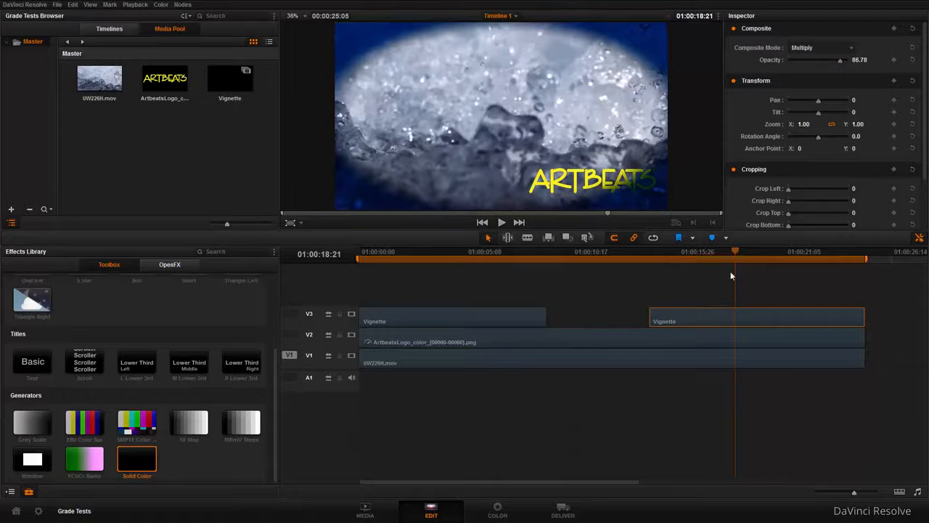
{"action": "left_click_drag", "start_coordinate": [734, 257], "coordinate": [451, 263]}
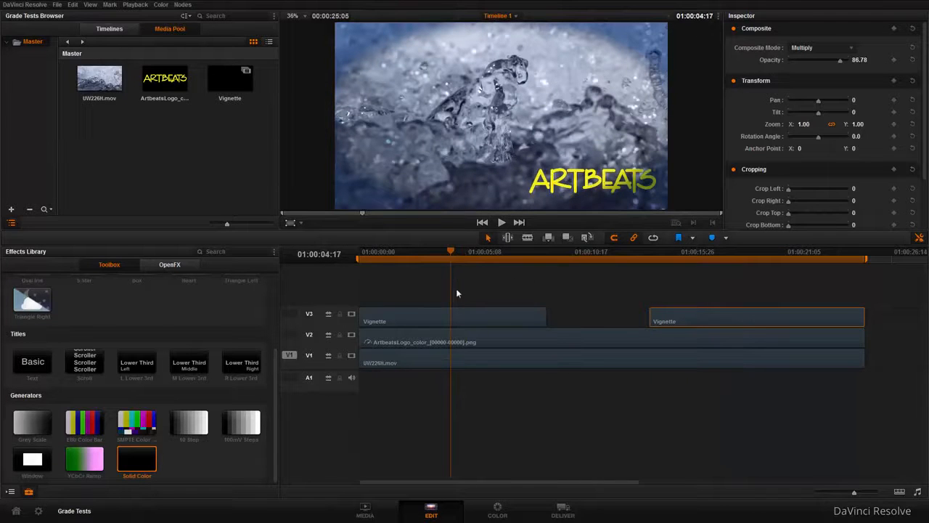
Remove the remaining Vignette segments from the timeline, leaving only the logo and footage tracks
{"action": "left_click_drag", "start_coordinate": [461, 312], "coordinate": [462, 297]}
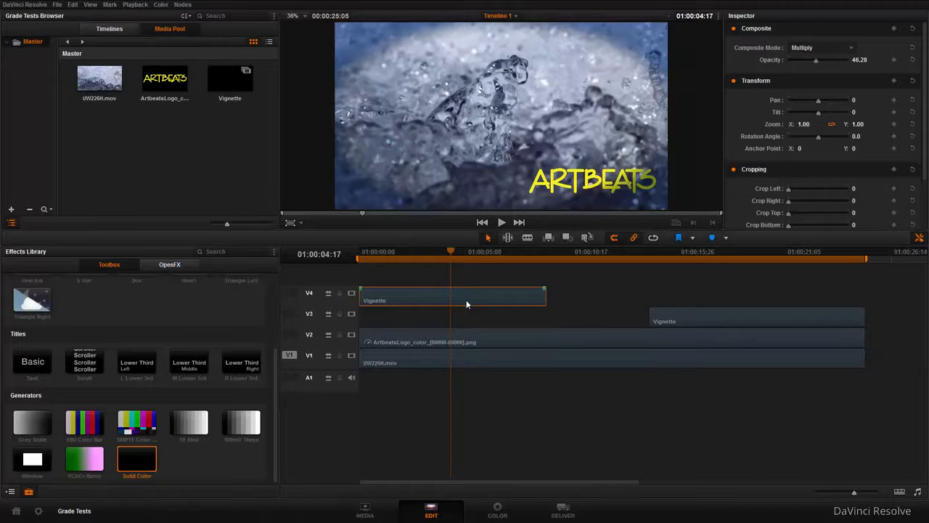
{"action": "key", "text": "ctrl+z"}
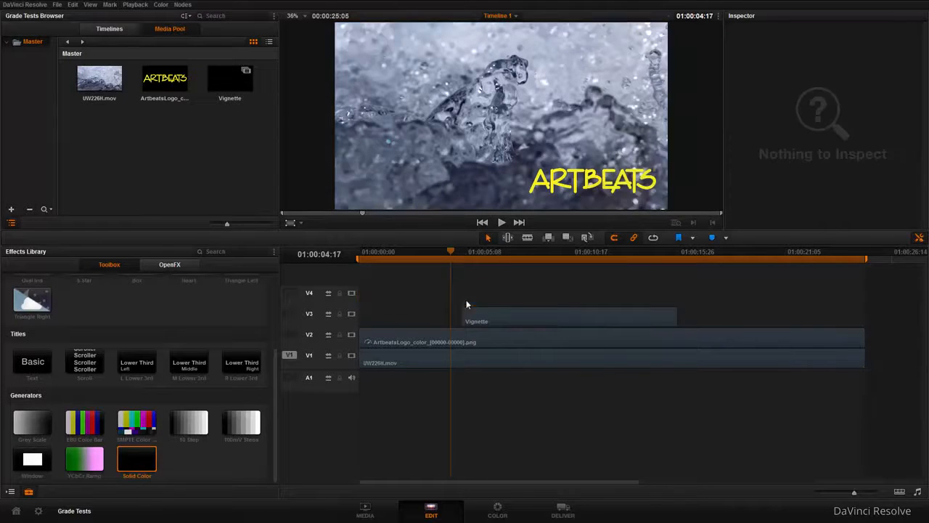
{"action": "left_click", "coordinate": [563, 313]}
{"action": "key", "text": "Delete"}
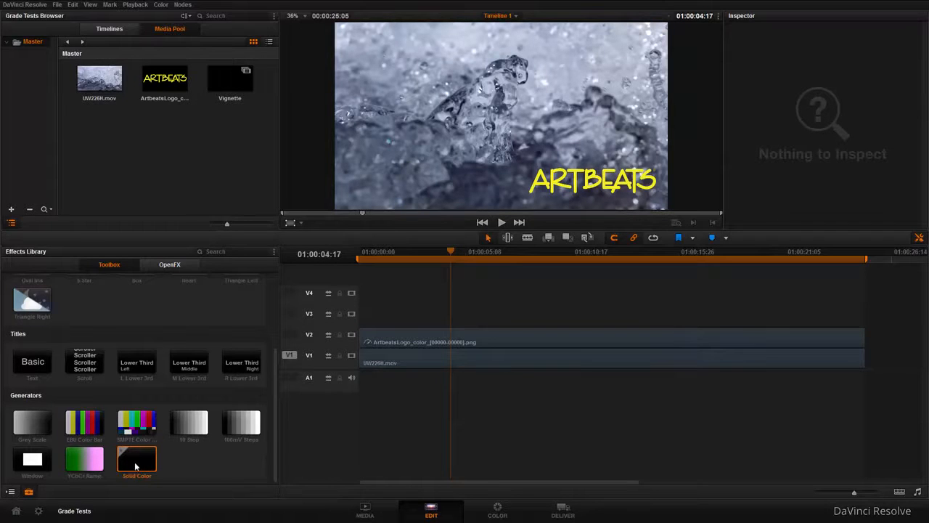
Add a Solid Color generator to V3 spanning the full footage and convert it to a compound clip named vignette
{"action": "left_click_drag", "start_coordinate": [132, 457], "coordinate": [363, 319]}
{"action": "left_click_drag", "start_coordinate": [458, 316], "coordinate": [864, 315]}
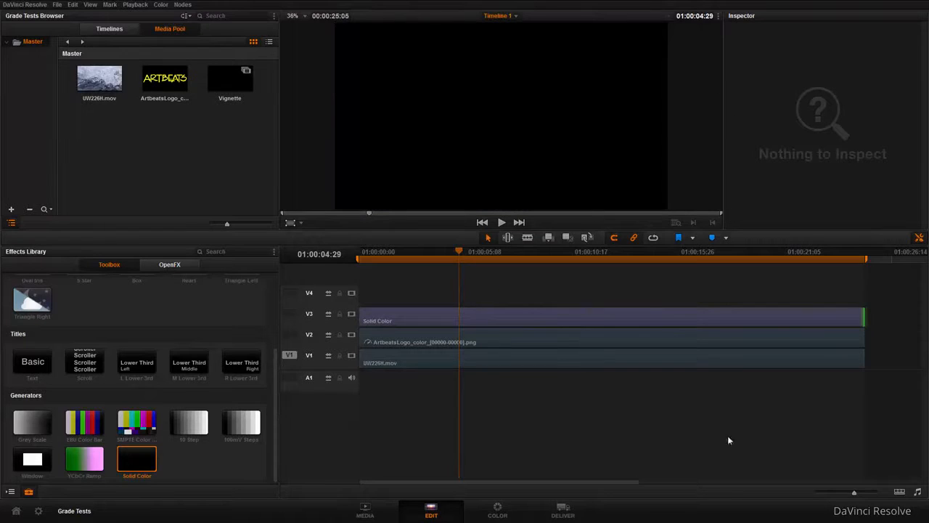
{"action": "right_click", "coordinate": [580, 314]}
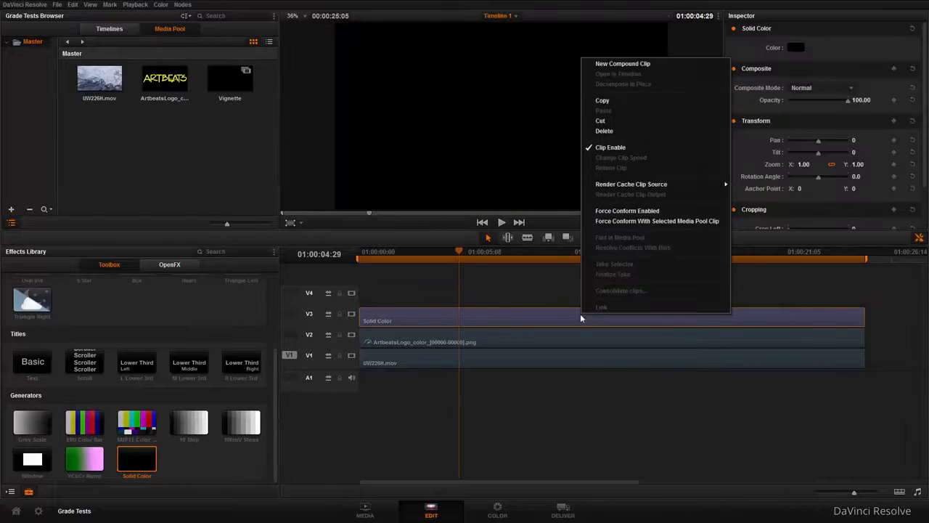
{"action": "left_click", "coordinate": [616, 65]}
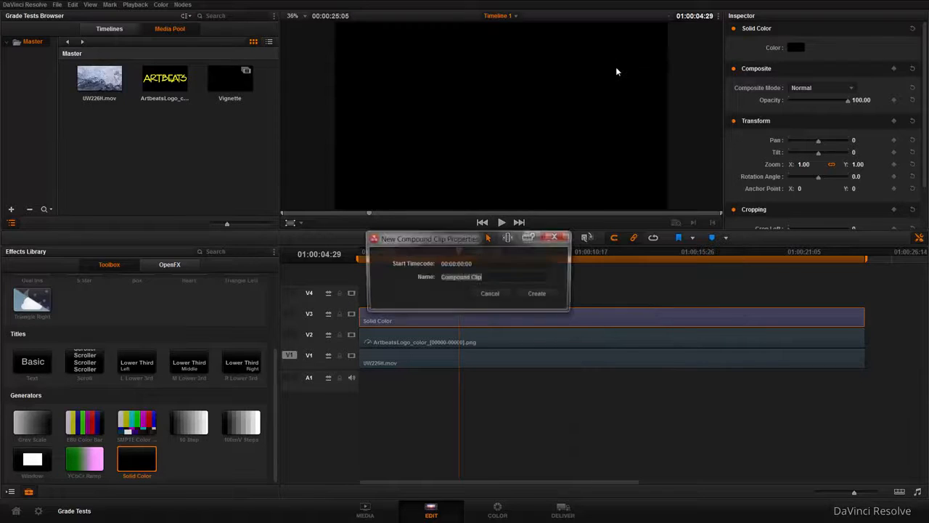
{"action": "type", "text": "vignette"}
{"action": "key", "text": "Return"}
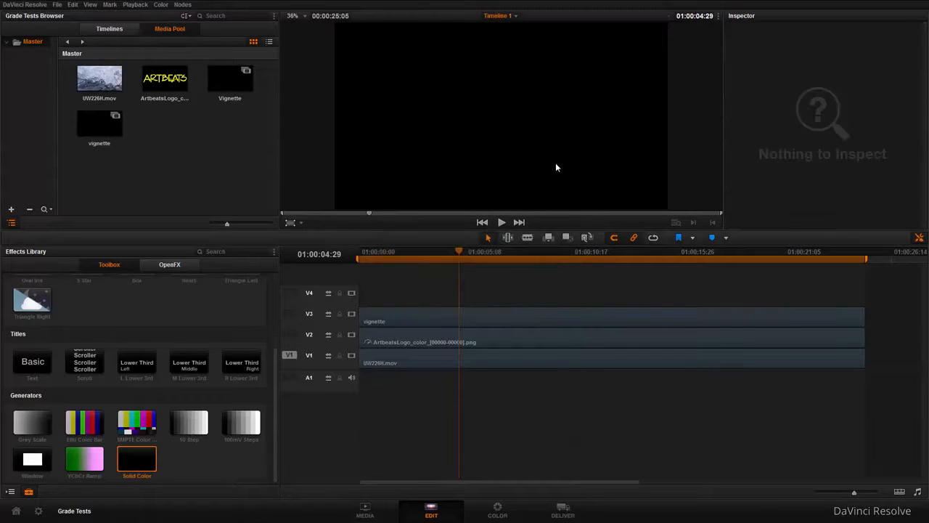
Enable a linear window on the vignette clip's node on the Color page and stretch its corners close to the frame edges
{"action": "left_click", "coordinate": [499, 512]}
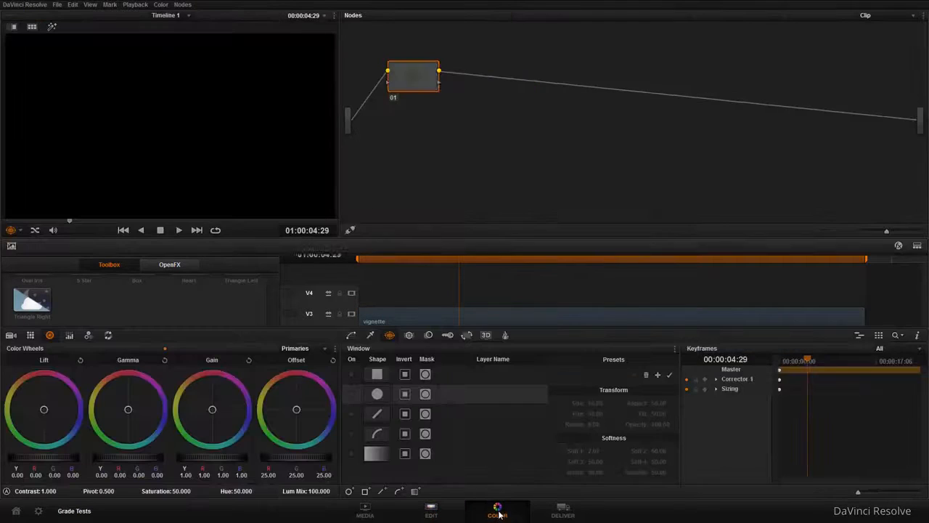
{"action": "left_click_drag", "start_coordinate": [425, 84], "coordinate": [447, 81]}
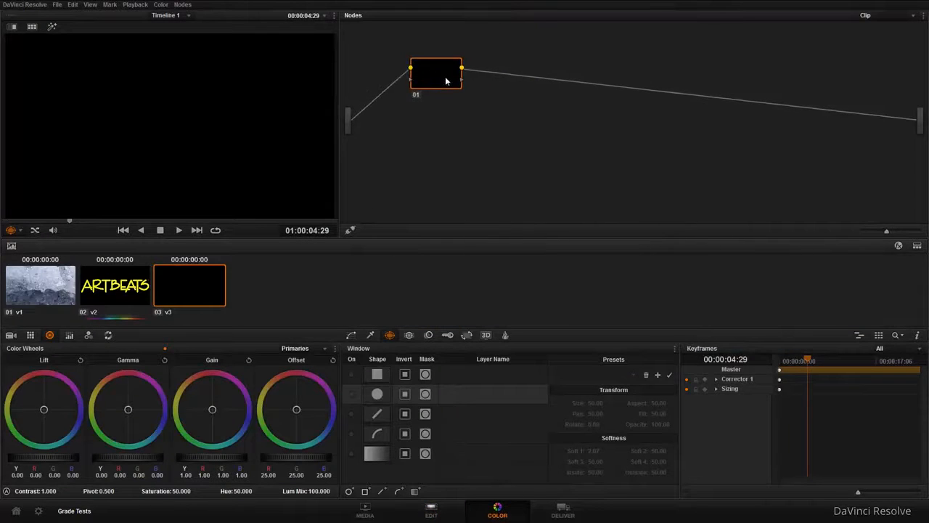
{"action": "left_click", "coordinate": [354, 375]}
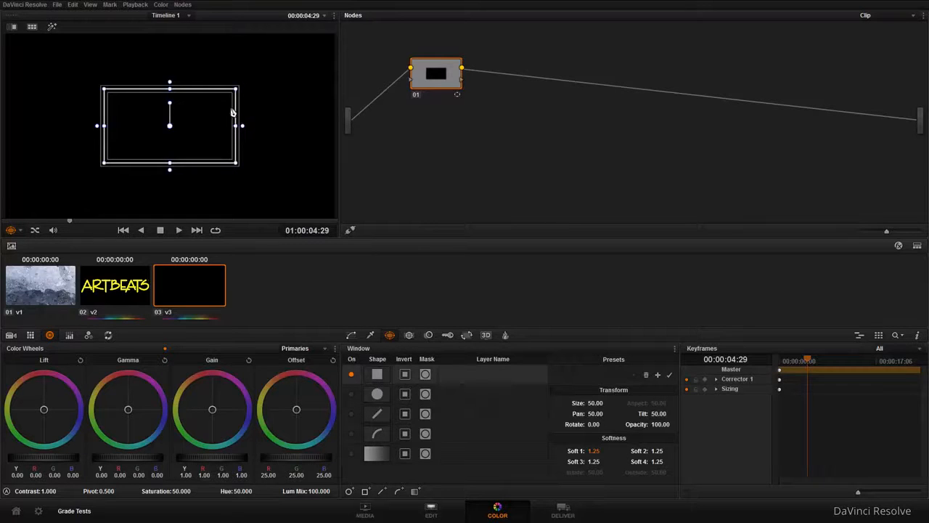
{"action": "left_click_drag", "start_coordinate": [238, 90], "coordinate": [326, 52]}
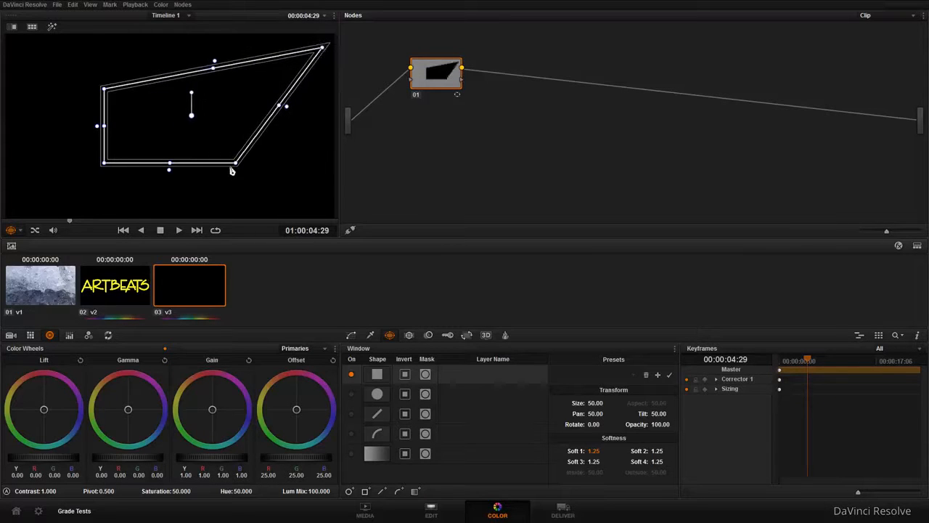
{"action": "left_click_drag", "start_coordinate": [236, 167], "coordinate": [329, 214]}
{"action": "left_click_drag", "start_coordinate": [104, 88], "coordinate": [15, 41]}
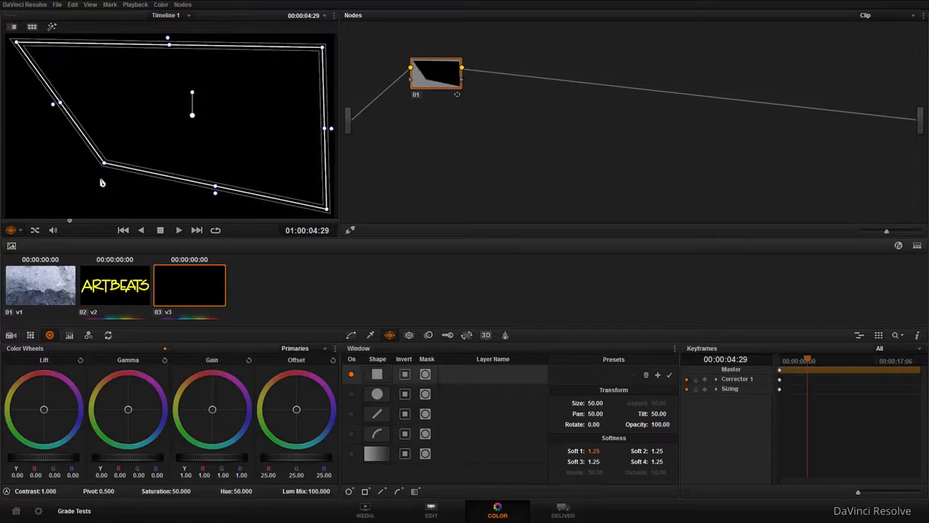
{"action": "left_click_drag", "start_coordinate": [100, 182], "coordinate": [17, 203]}
{"action": "left_click_drag", "start_coordinate": [323, 48], "coordinate": [326, 44]}
Soften all four edges of the linear window, with Soft 1 about 4.68, Soft 2 3.27, Soft 3 4.25 and Soft 4 4.39
{"action": "left_click_drag", "start_coordinate": [173, 38], "coordinate": [177, 19]}
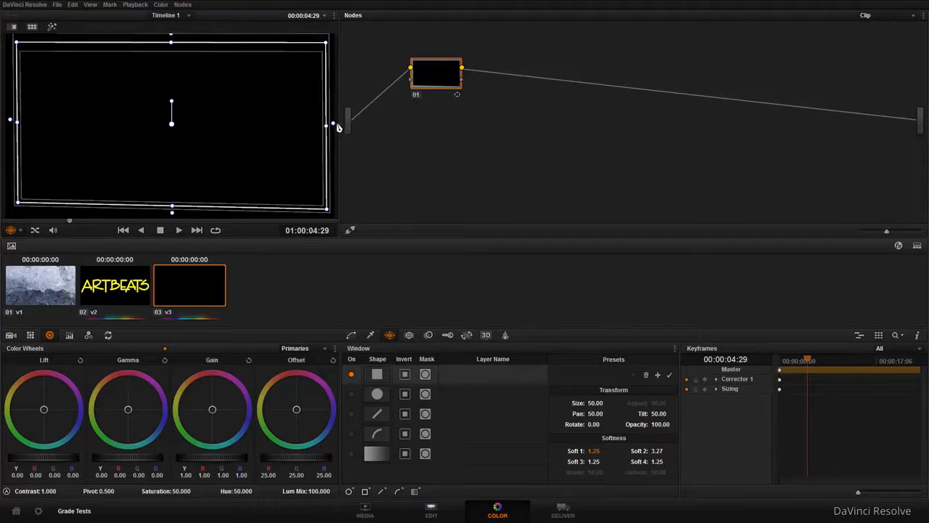
{"action": "left_click_drag", "start_coordinate": [336, 127], "coordinate": [343, 125]}
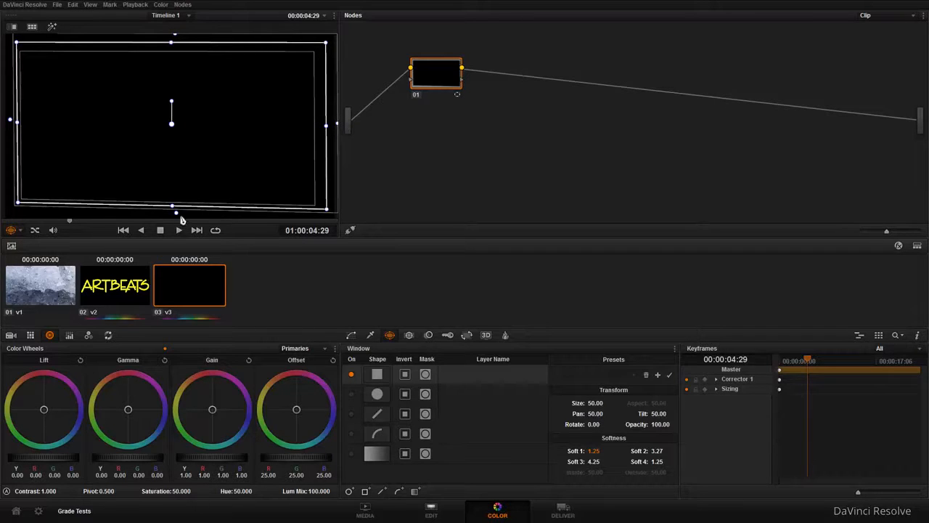
{"action": "left_click_drag", "start_coordinate": [177, 213], "coordinate": [176, 223]}
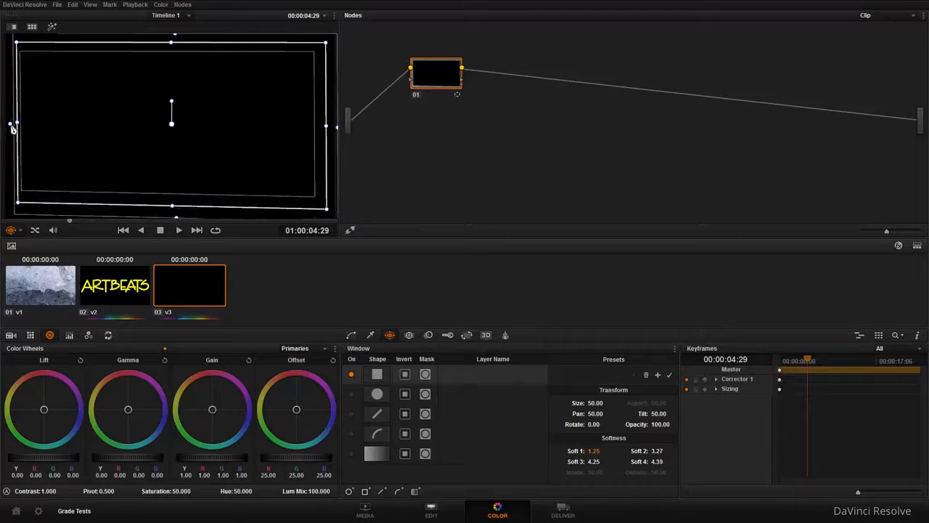
{"action": "left_click_drag", "start_coordinate": [13, 128], "coordinate": [4, 124]}
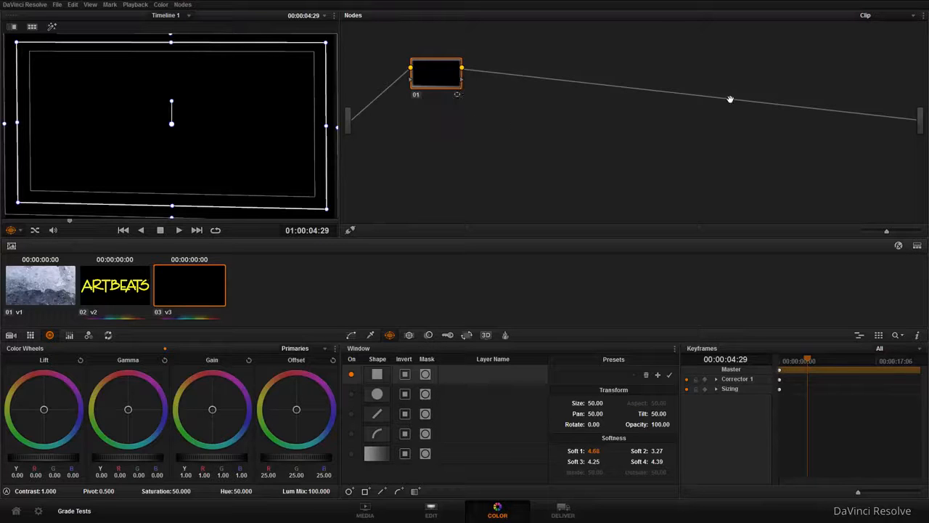
Add an alpha output to the node graph, connect node 01's alpha to it, and invert the linear window
{"action": "right_click", "coordinate": [508, 122]}
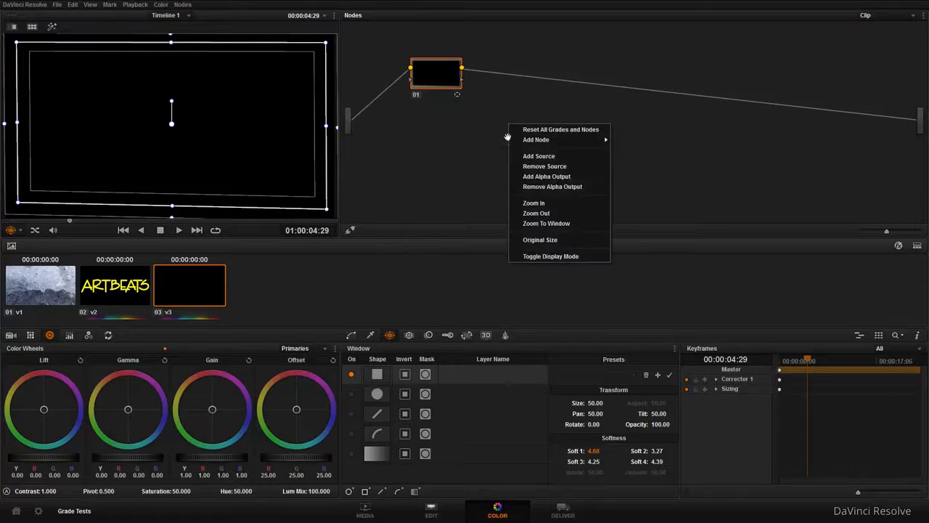
{"action": "left_click", "coordinate": [560, 179]}
{"action": "left_click_drag", "start_coordinate": [460, 80], "coordinate": [918, 145]}
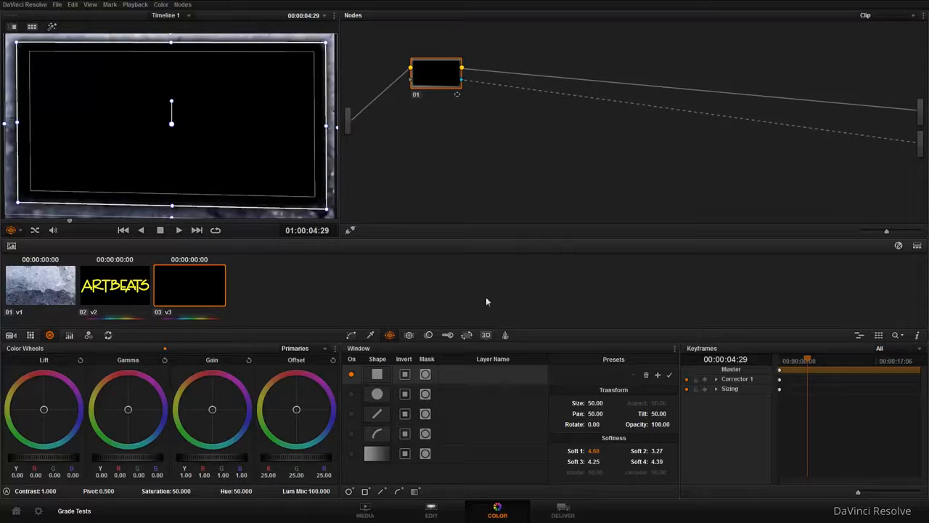
{"action": "left_click", "coordinate": [405, 374]}
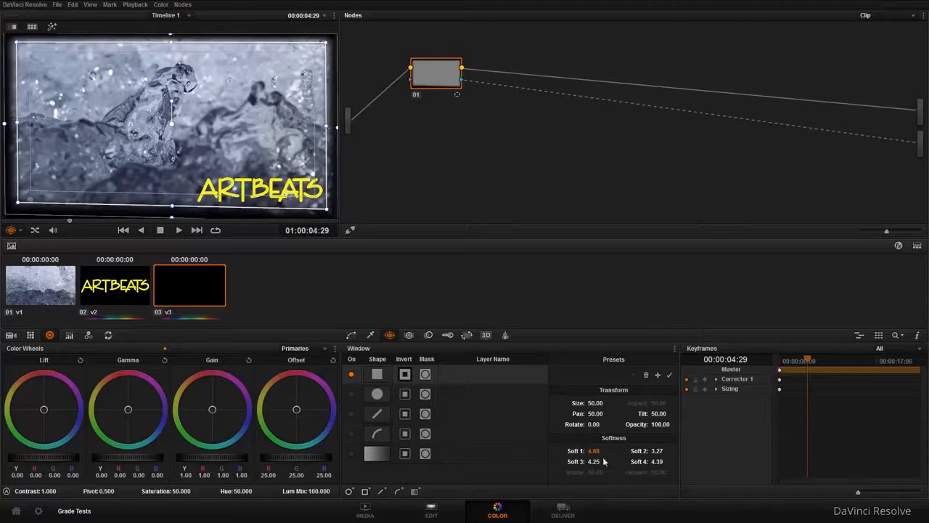
Select the vignette compound clip on the Edit page and try out its Opacity in the Inspector, leaving it at 100
{"action": "left_click", "coordinate": [431, 512]}
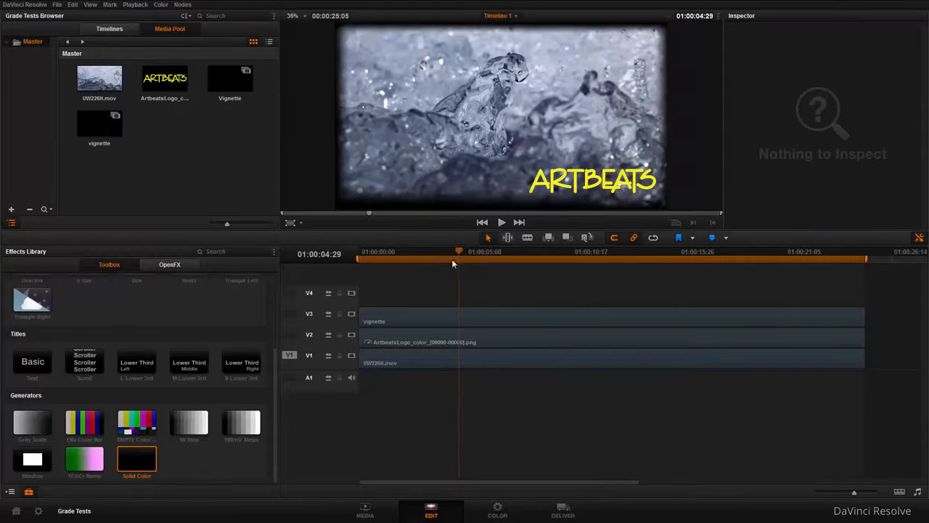
{"action": "left_click", "coordinate": [516, 316]}
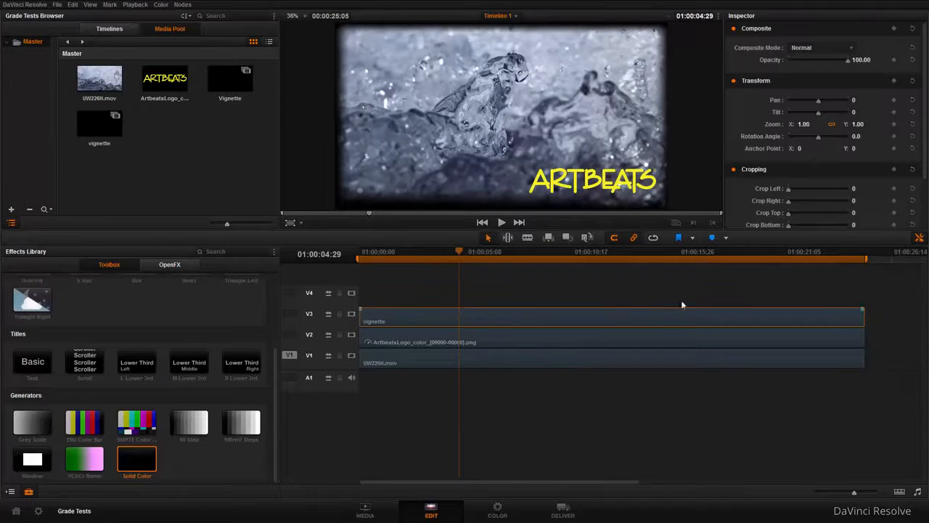
{"action": "left_click", "coordinate": [916, 240]}
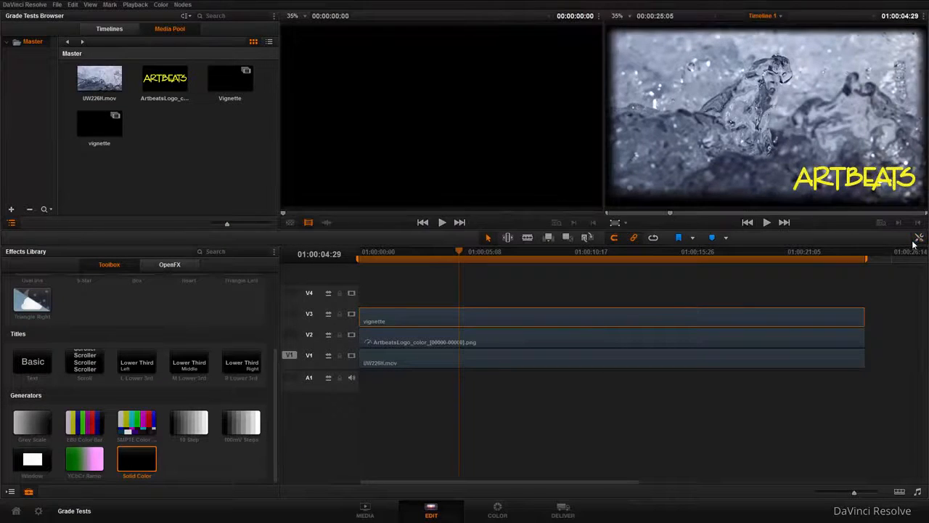
{"action": "left_click", "coordinate": [918, 239]}
{"action": "left_click_drag", "start_coordinate": [844, 61], "coordinate": [865, 69]}
Try the Screen composite mode on the vignette clip, switch it to Multiply, and keep the opacity at 100
{"action": "left_click", "coordinate": [851, 48]}
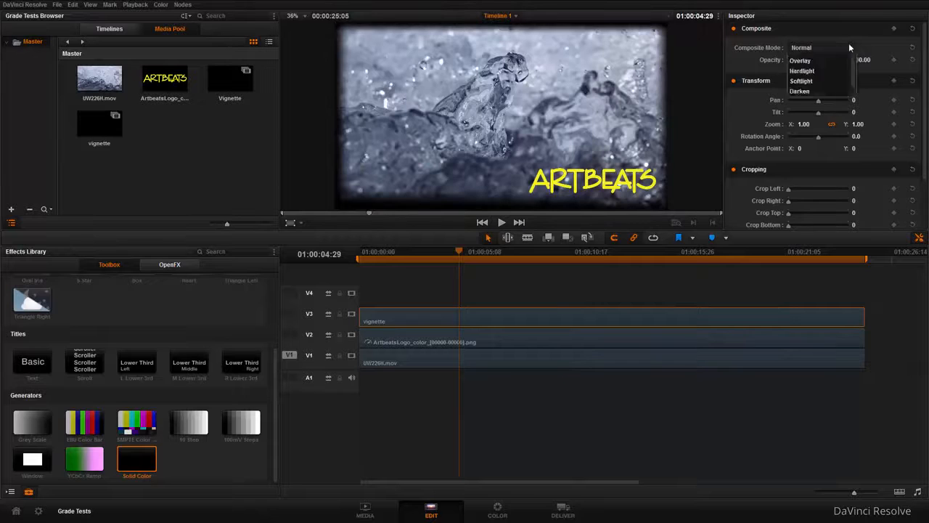
{"action": "left_click", "coordinate": [827, 115]}
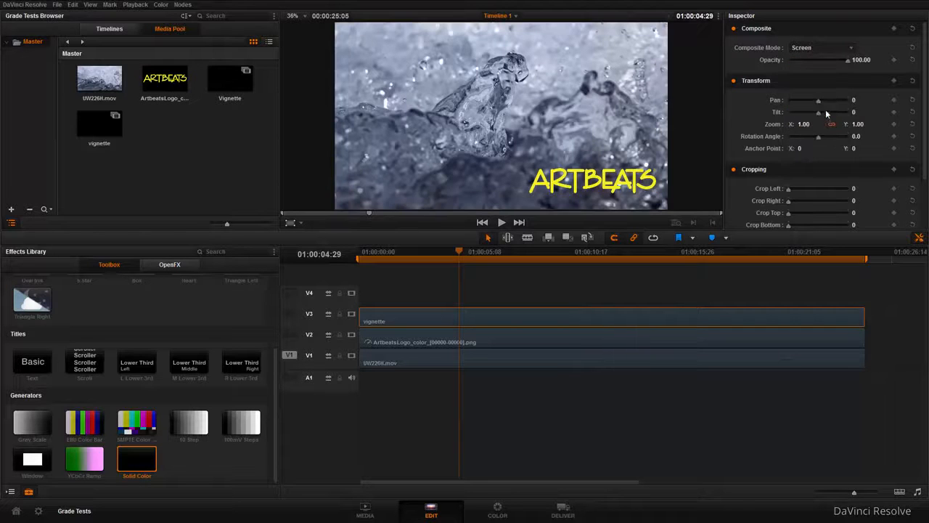
{"action": "left_click", "coordinate": [840, 46]}
{"action": "left_click", "coordinate": [837, 98]}
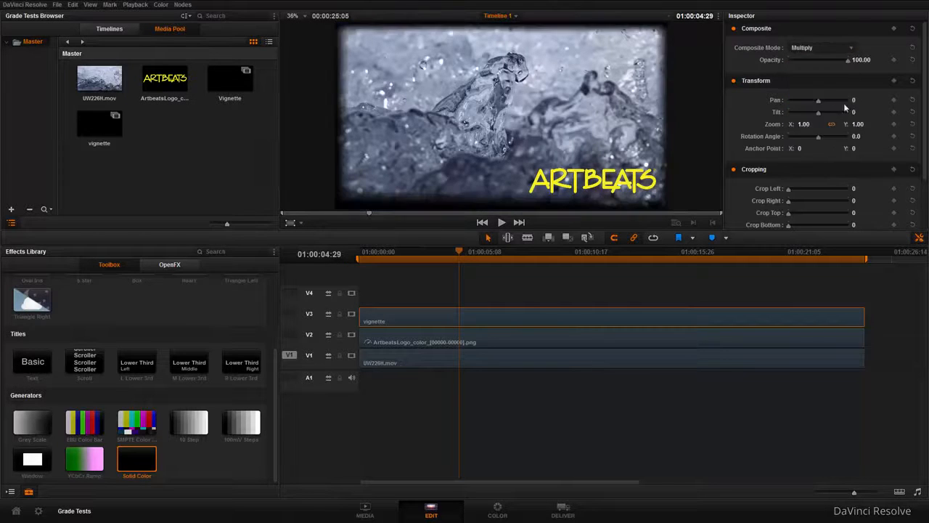
{"action": "mouse_move", "coordinate": [847, 62]}
{"action": "left_mouse_down"}
{"action": "mouse_move", "coordinate": [820, 63]}
{"action": "mouse_move", "coordinate": [858, 62]}
{"action": "left_mouse_up"}
Shift the vignette clip's Lift toward red on the Color page, to about R 0.12, G -0.03, B -0.07, and return to the Edit page
{"action": "left_click", "coordinate": [506, 506]}
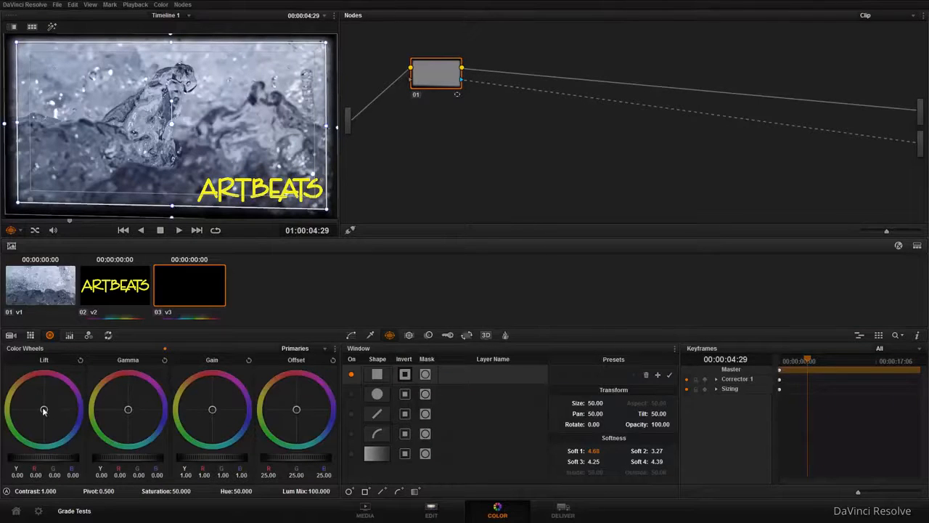
{"action": "left_click_drag", "start_coordinate": [32, 392], "coordinate": [9, 334]}
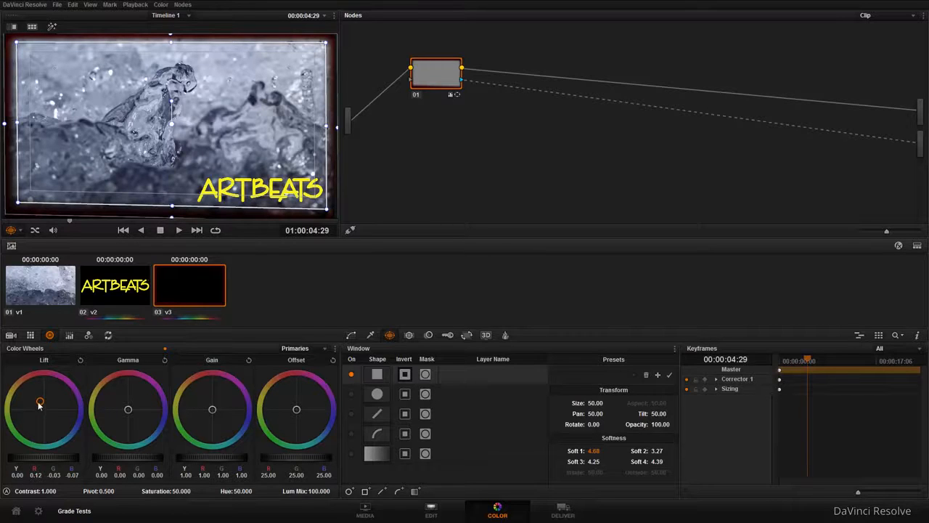
{"action": "left_click", "coordinate": [412, 517]}
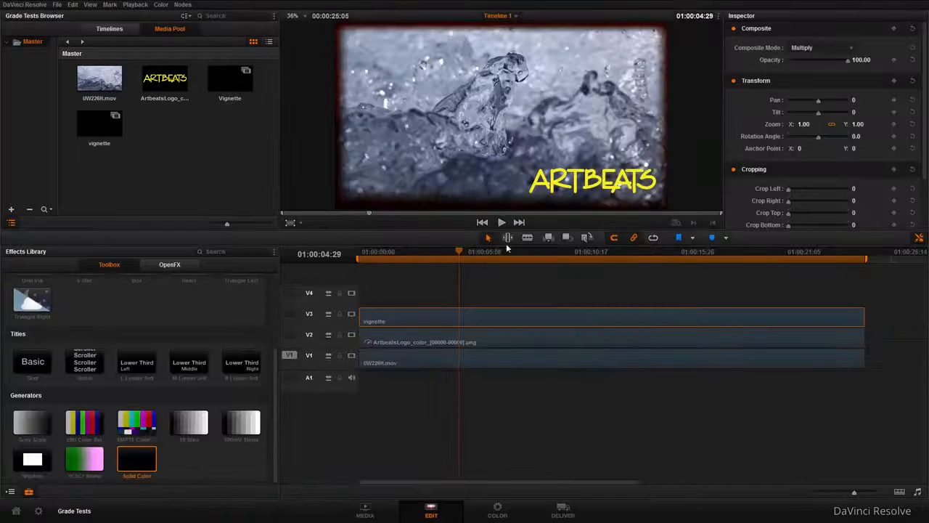
Split the vignette clip on V3 at two points with the blade, delete the middle segment, and scrub across the gap
{"action": "left_click", "coordinate": [528, 238]}
{"action": "left_click", "coordinate": [493, 317]}
{"action": "left_click", "coordinate": [710, 317]}
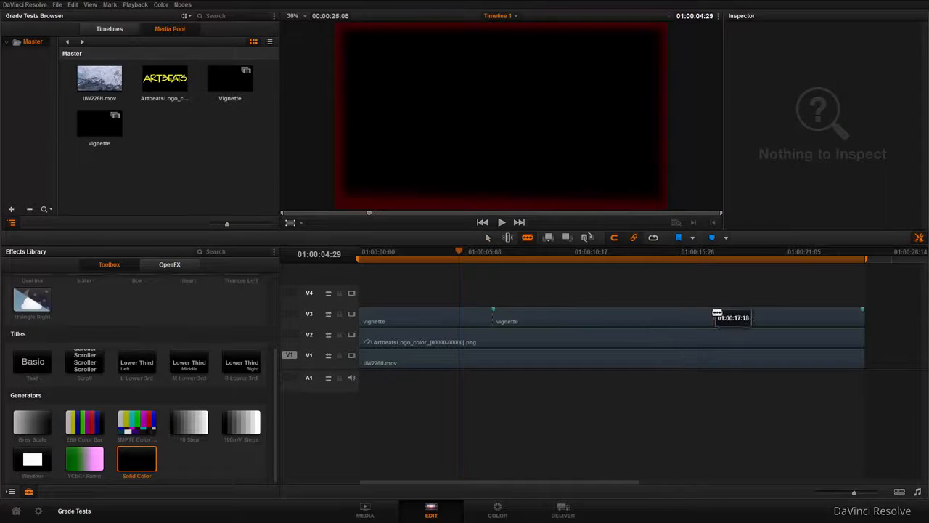
{"action": "key", "text": "a"}
{"action": "right_click", "coordinate": [564, 318]}
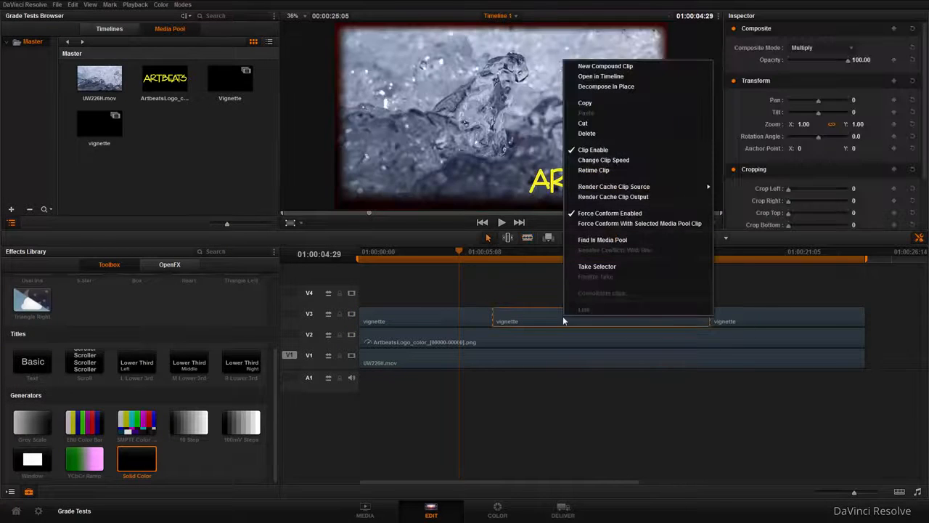
{"action": "left_click", "coordinate": [599, 136]}
{"action": "left_click_drag", "start_coordinate": [459, 250], "coordinate": [761, 289]}
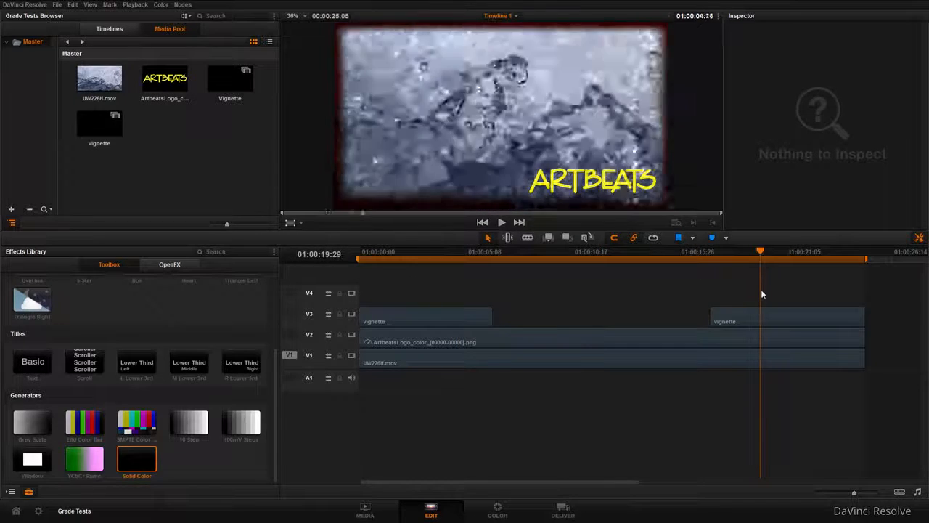